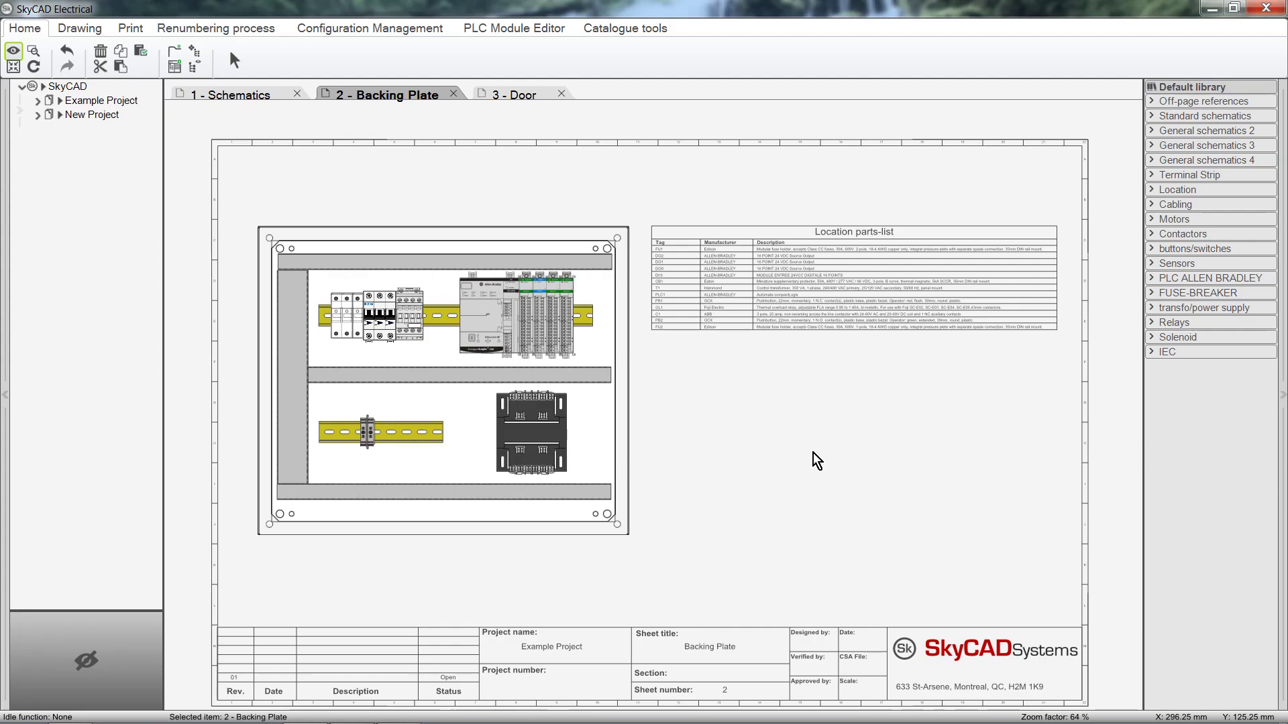
- Switch Example Project's tree from its sheets to its locations, showing the Main panel entry
{"action": "left_click", "coordinate": [37, 101]}
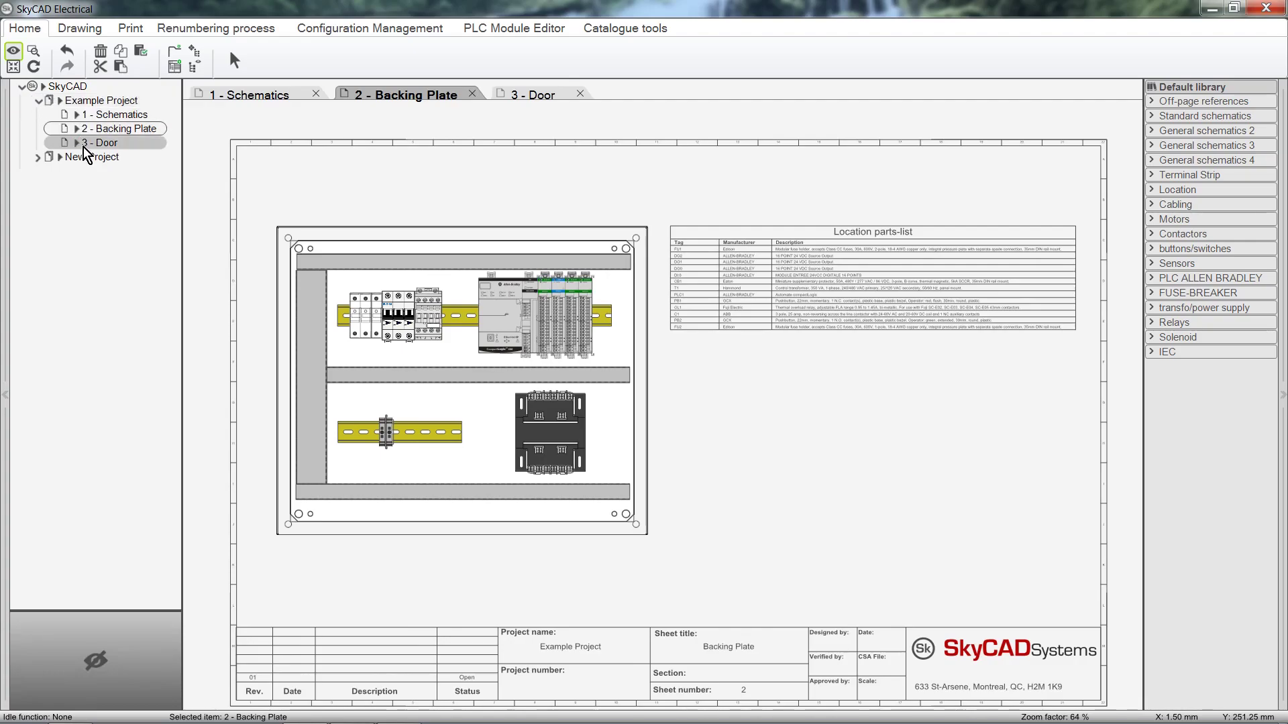
{"action": "left_click", "coordinate": [96, 102]}
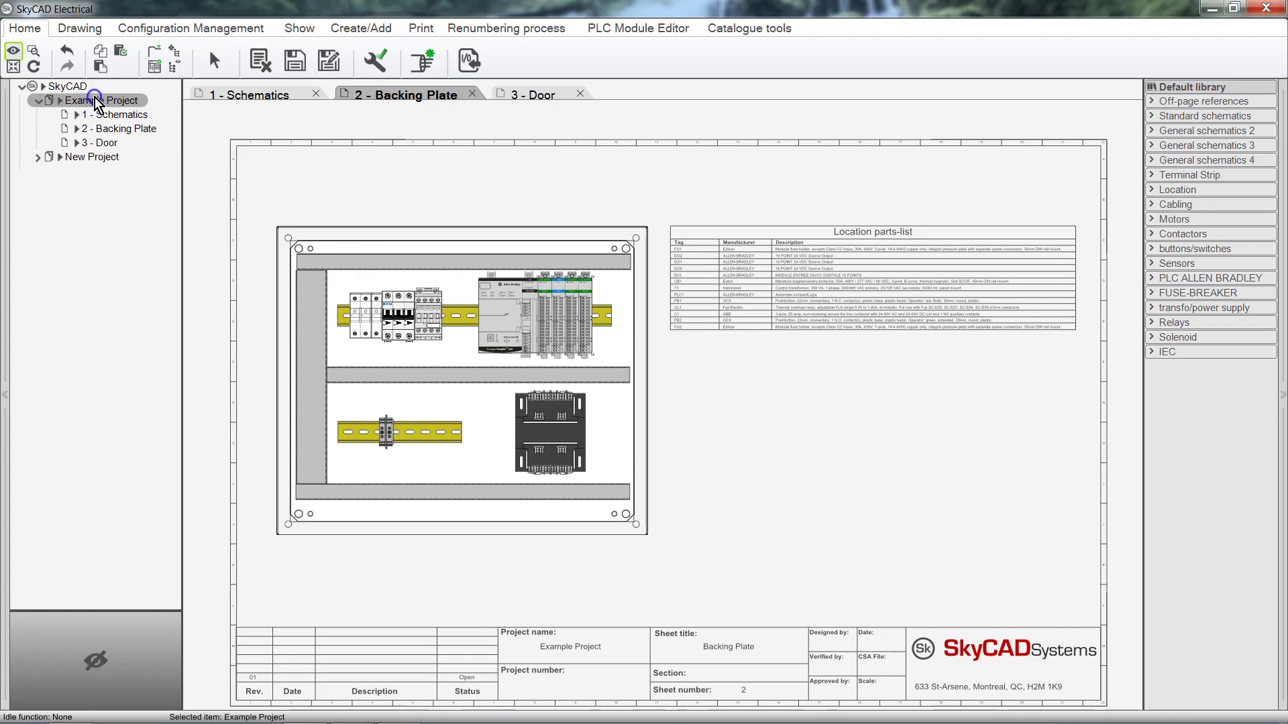
{"action": "left_click", "coordinate": [300, 31]}
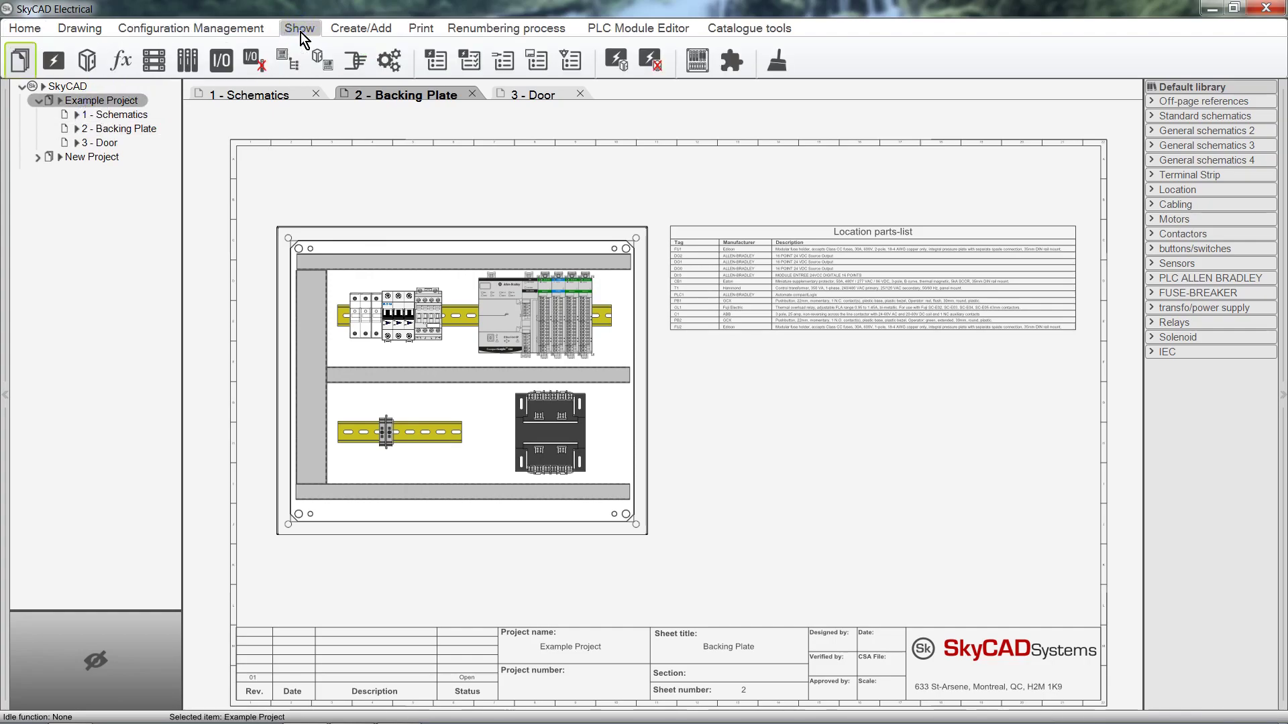
{"action": "left_click", "coordinate": [102, 58]}
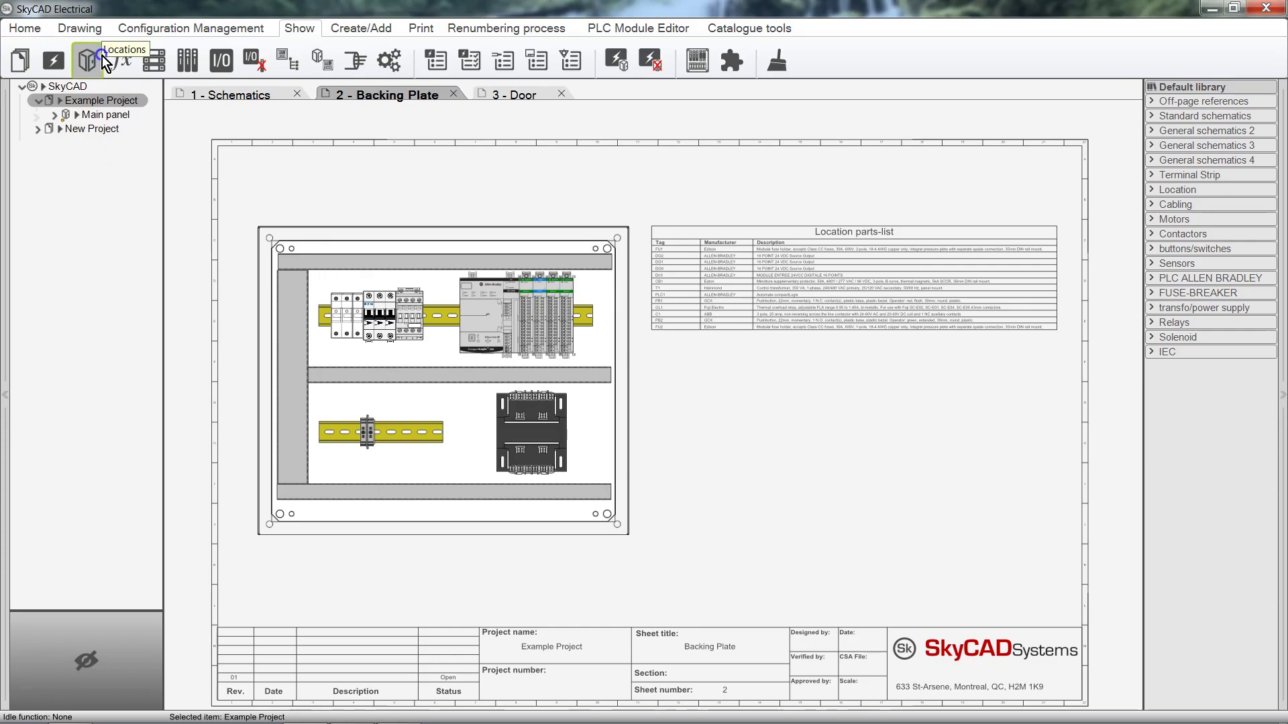
- Show Main panel's Door and Backplate sub-locations in the tree
{"action": "left_click", "coordinate": [127, 118]}
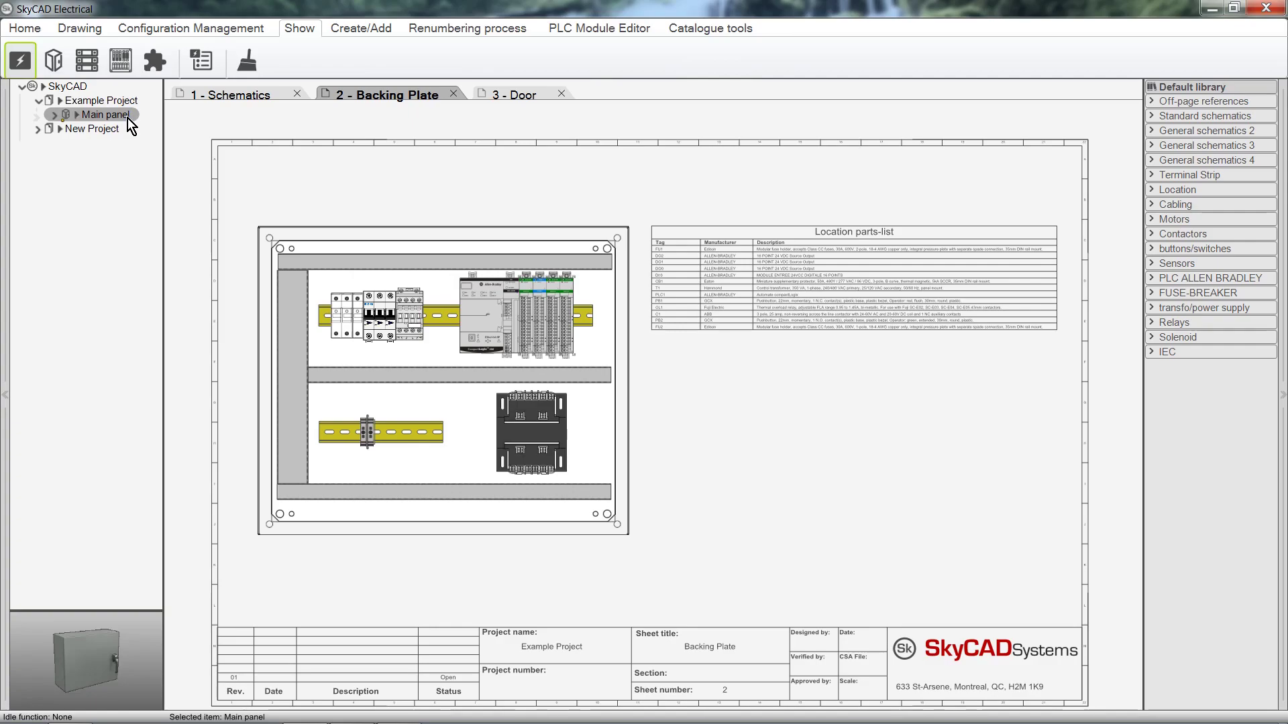
{"action": "left_click", "coordinate": [56, 67]}
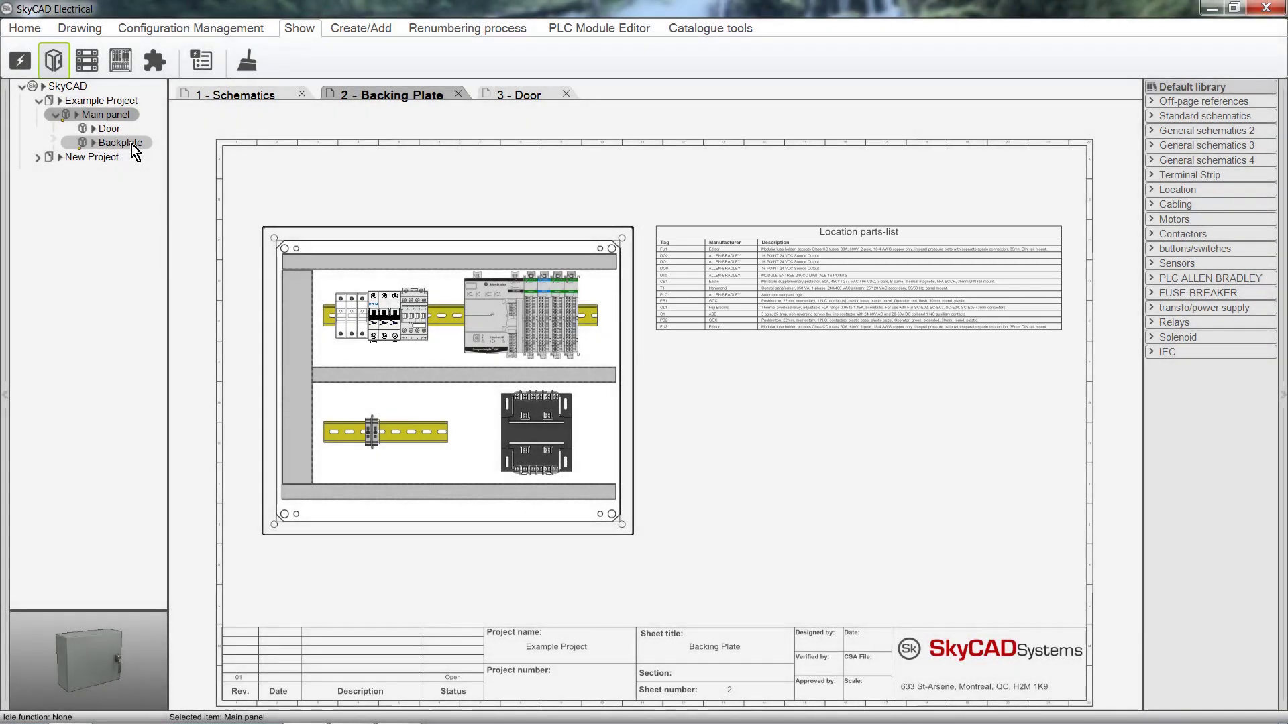
- Zoom into the 1 - Schematics sheet, view 2 - Backing Plate, then end on the 3 - Door sheet
{"action": "left_click", "coordinate": [239, 95]}
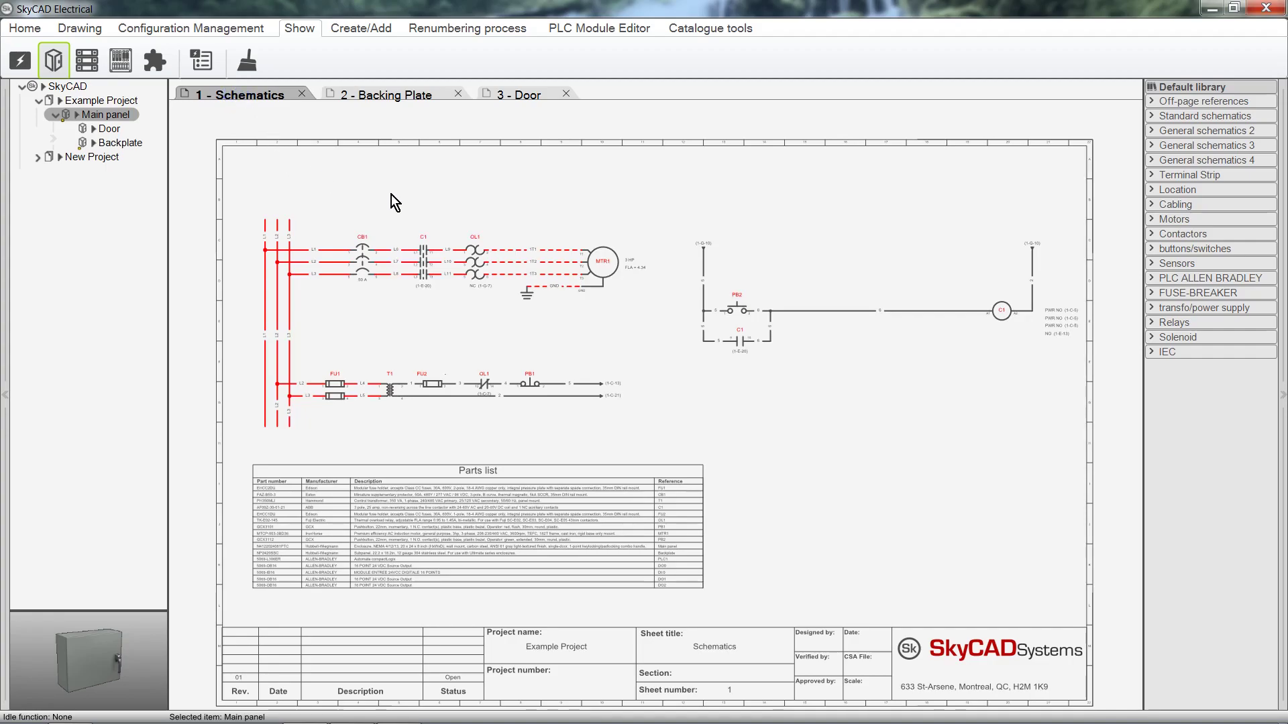
{"action": "scroll", "coordinate": [554, 213], "scroll_direction": "up", "scroll_amount": 4}
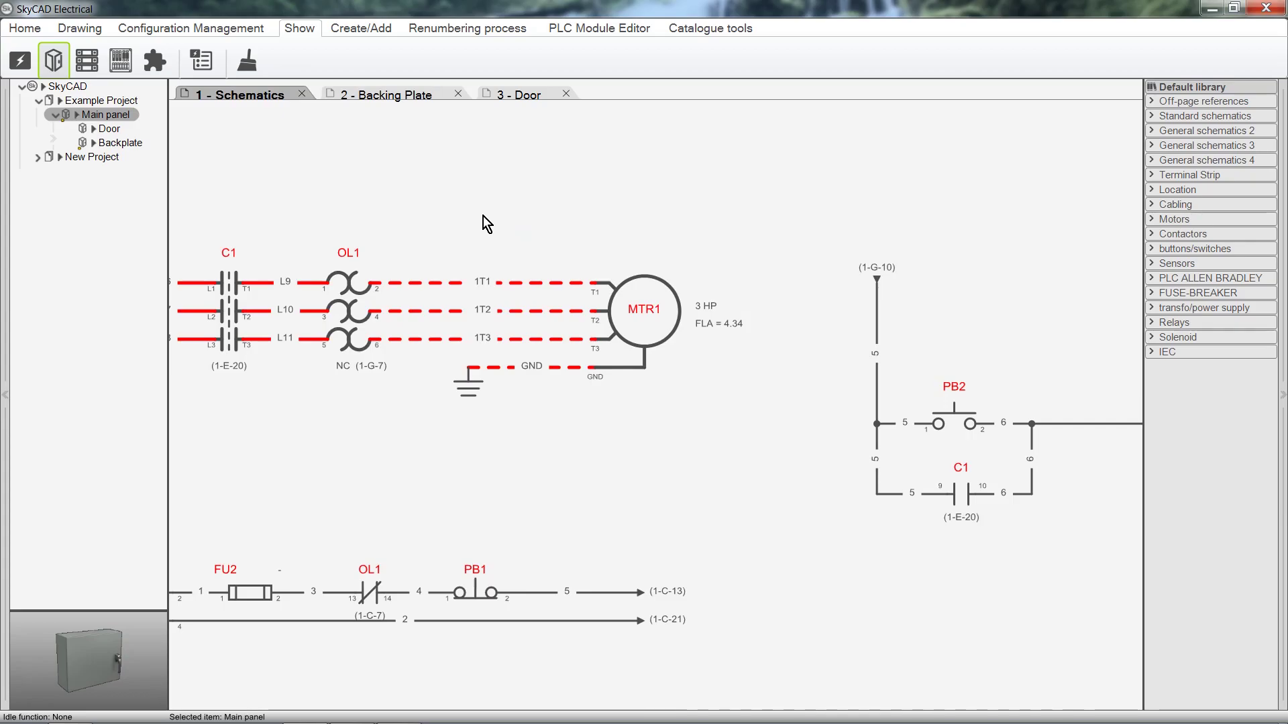
{"action": "left_click", "coordinate": [428, 96]}
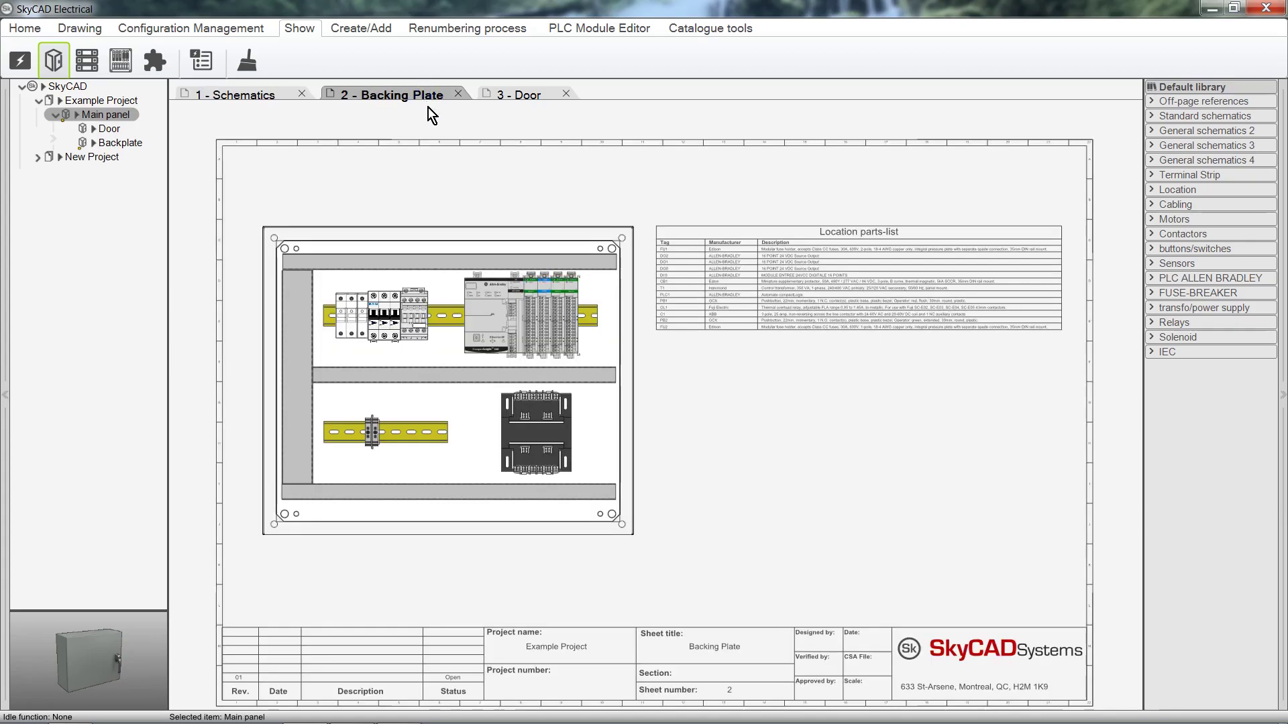
{"action": "left_click", "coordinate": [517, 98]}
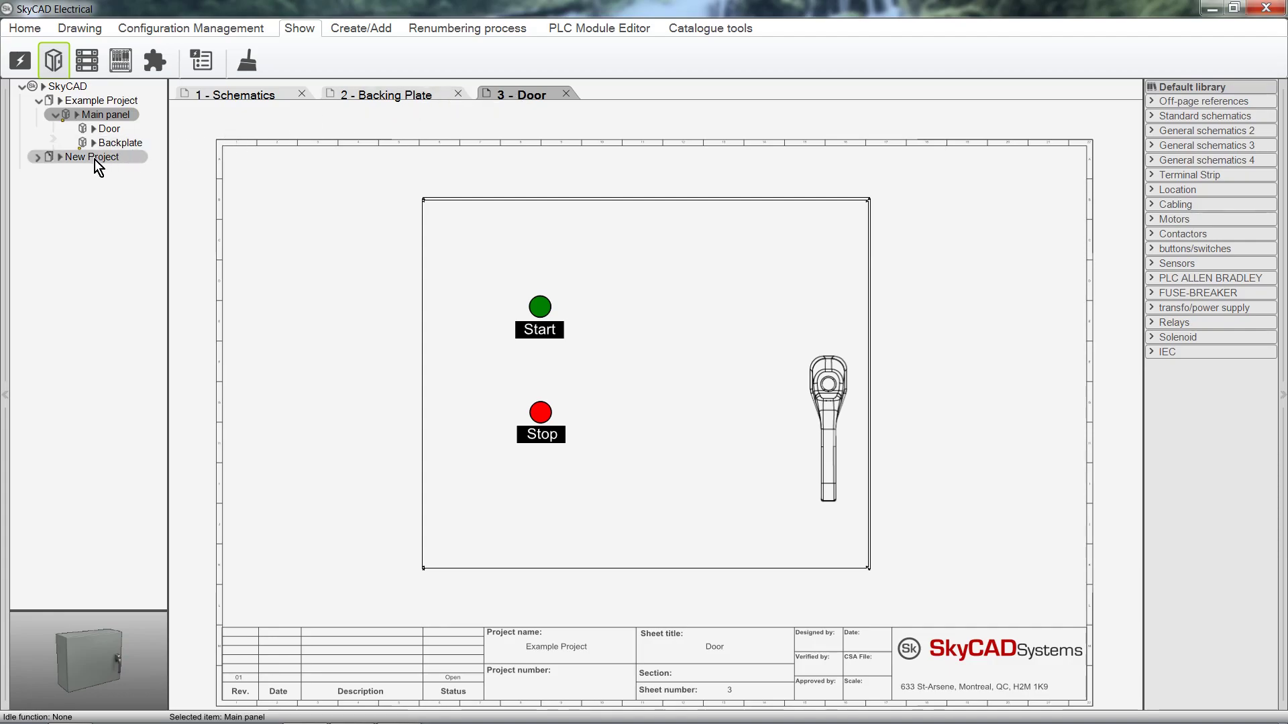
- Open New Project's 1 - Power sheet and select breaker CB1
{"action": "left_click", "coordinate": [35, 102]}
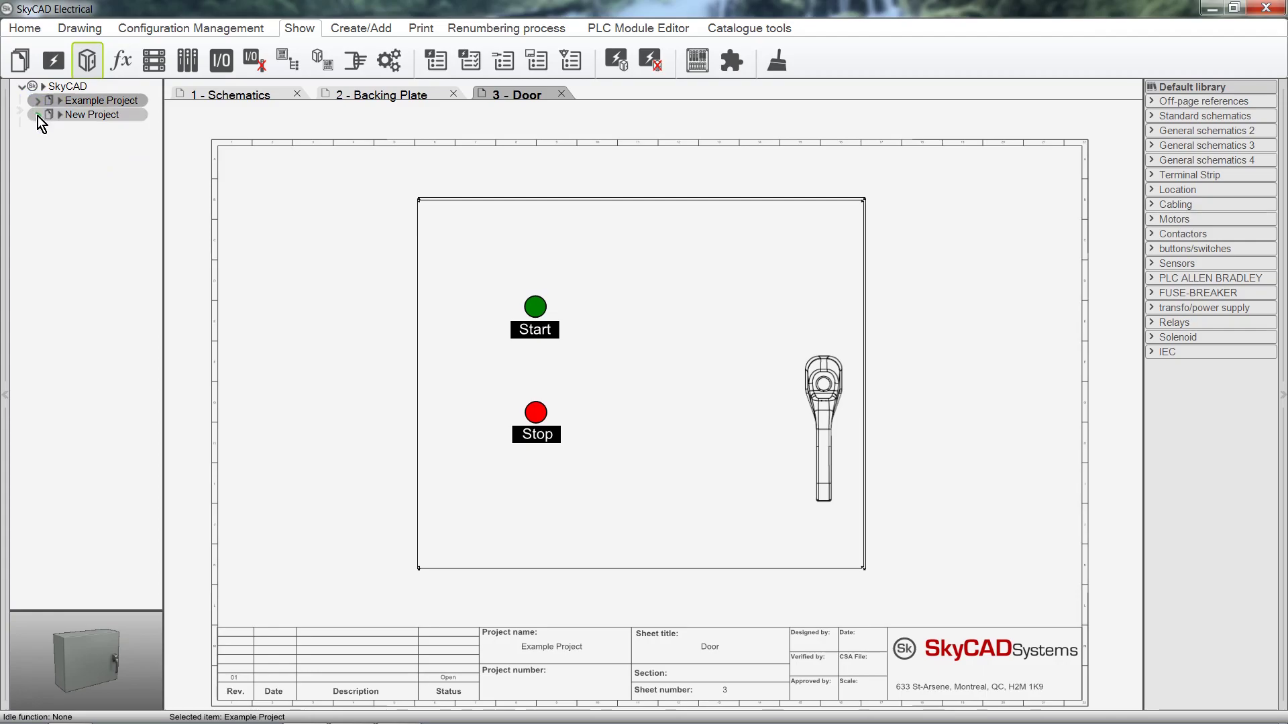
{"action": "left_click", "coordinate": [38, 115]}
{"action": "left_click", "coordinate": [94, 130]}
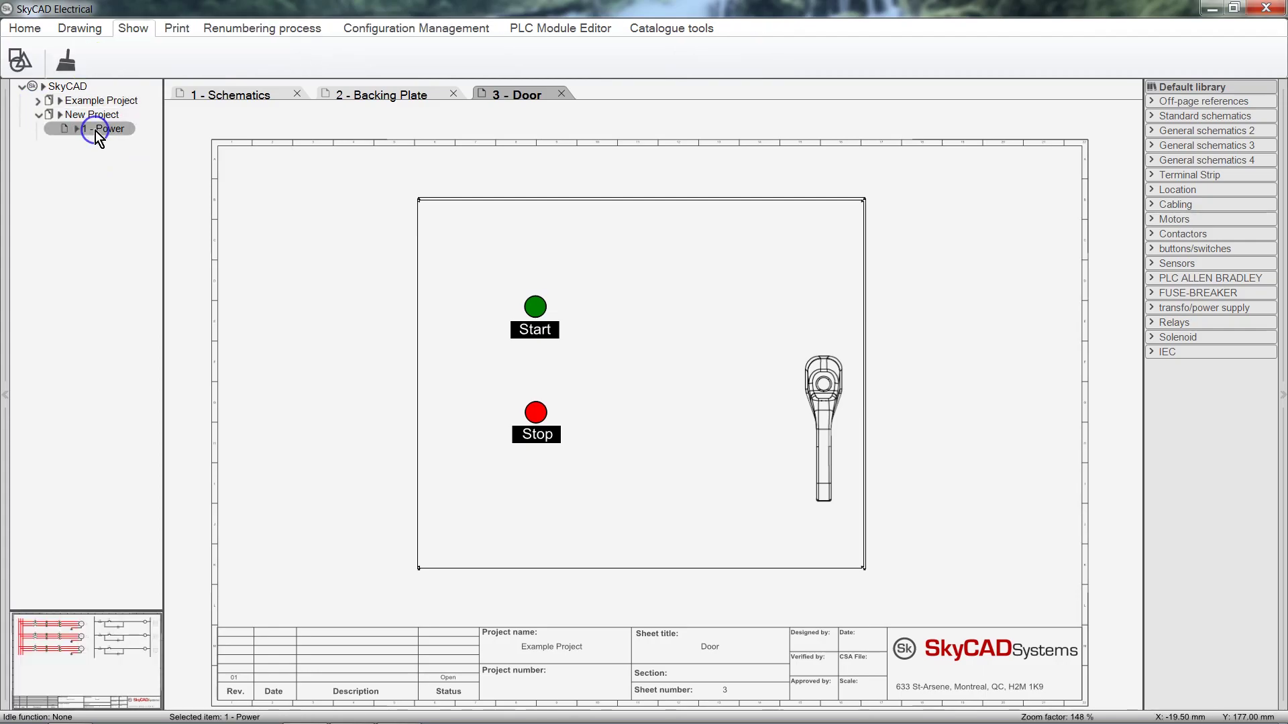
{"action": "double_click", "coordinate": [95, 131]}
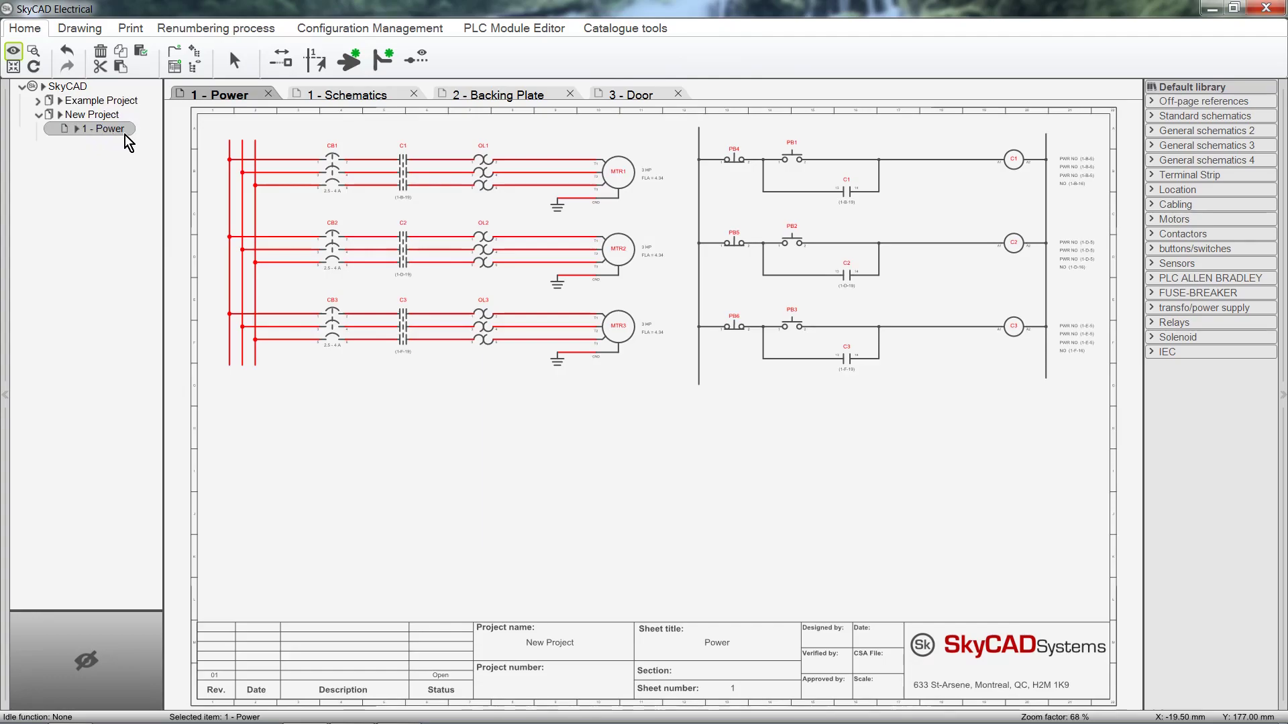
{"action": "left_click", "coordinate": [331, 171]}
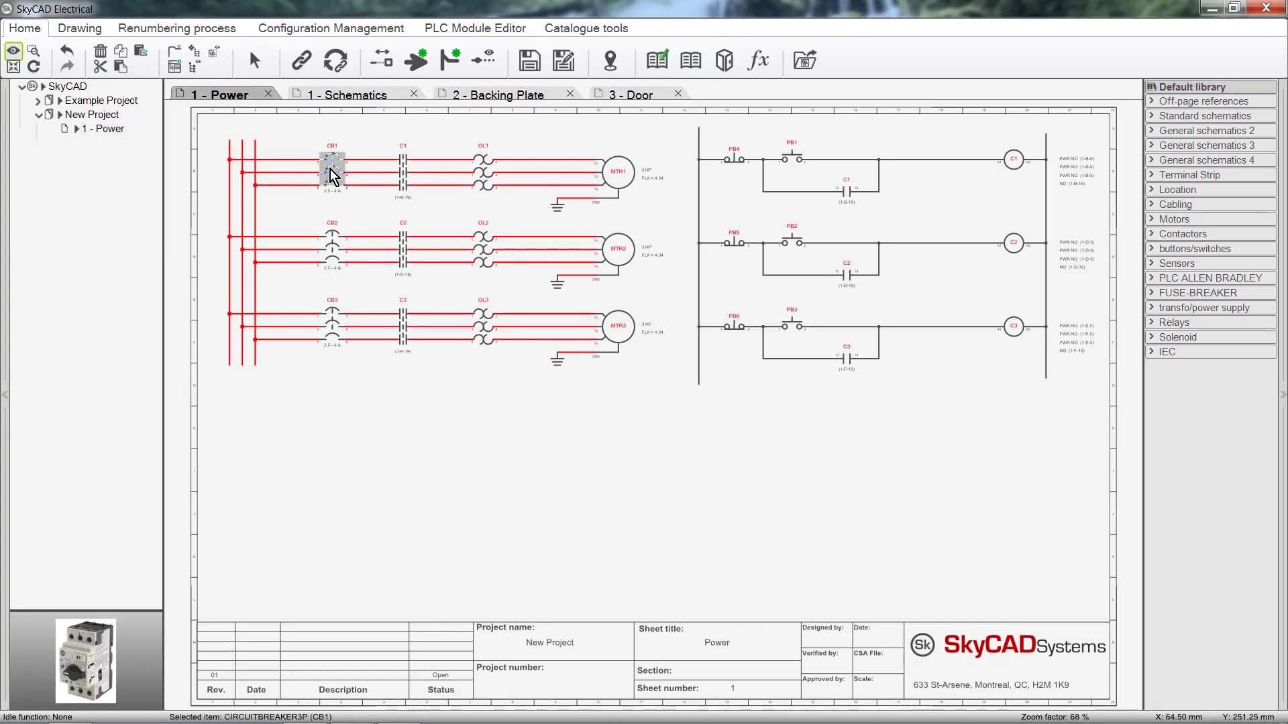
- Create a new location named Panel1 and assign breaker CB1 to it
{"action": "left_click", "coordinate": [738, 64]}
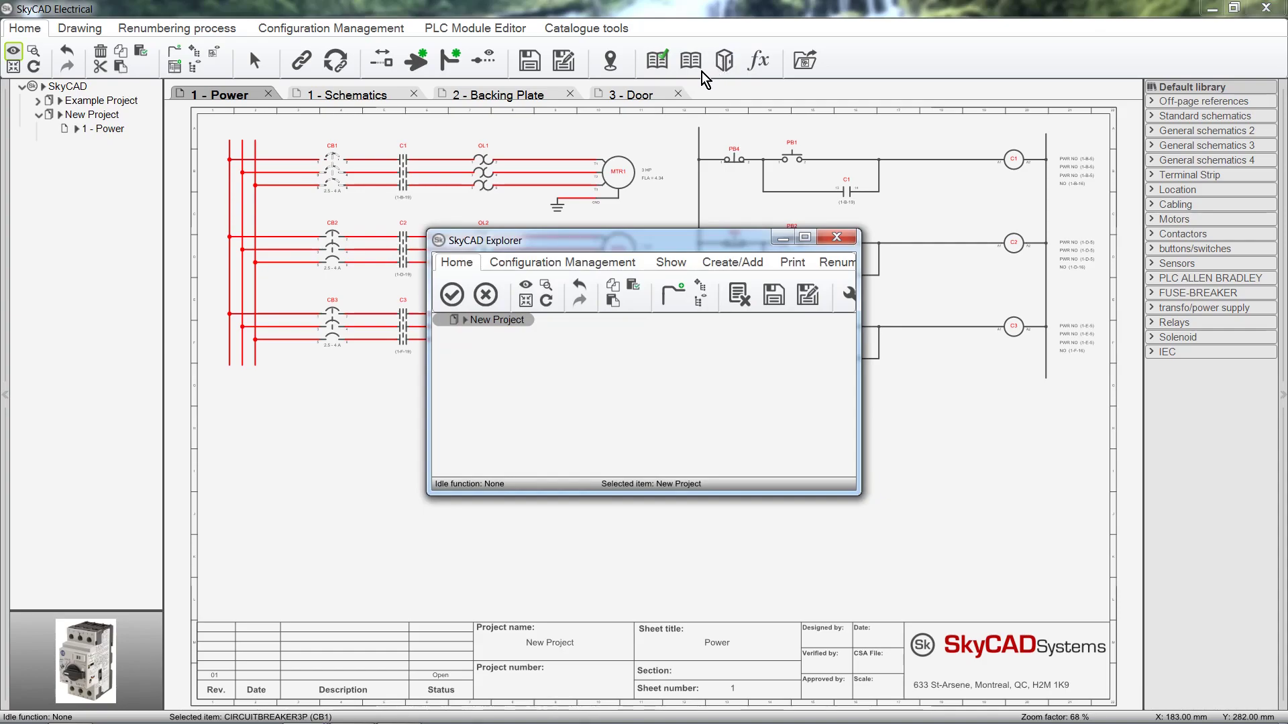
{"action": "left_click", "coordinate": [720, 264]}
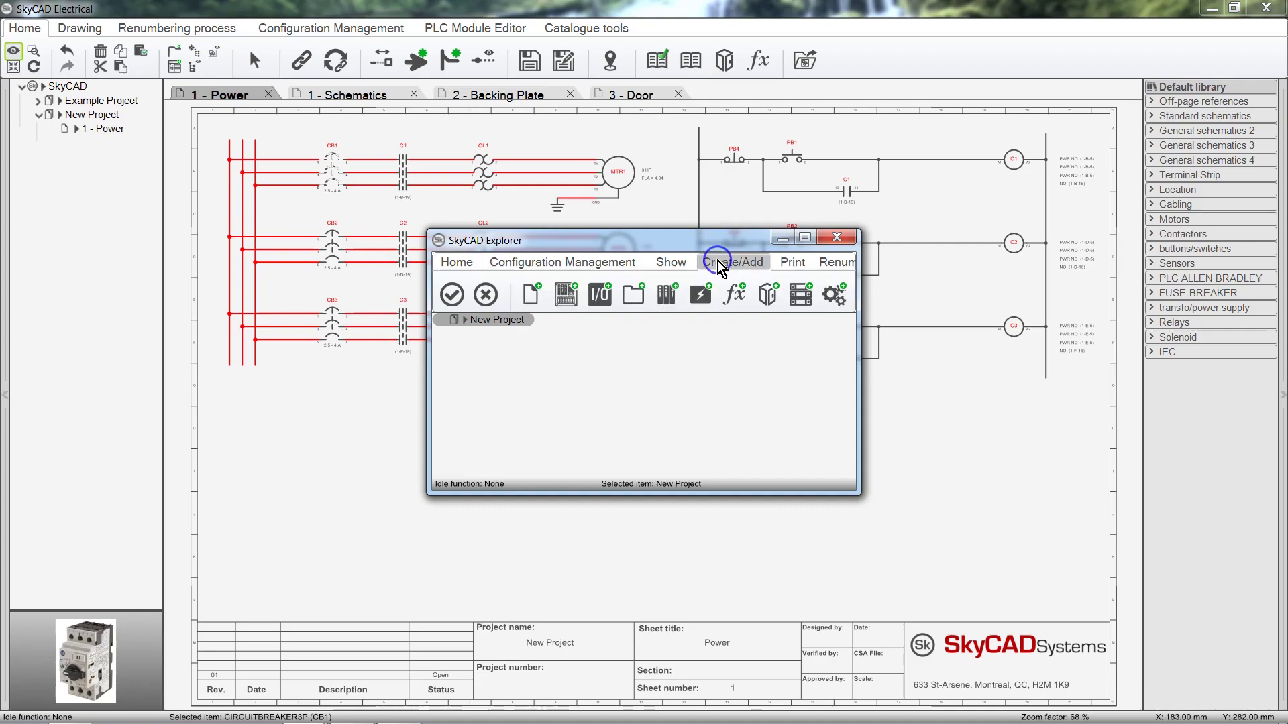
{"action": "left_click", "coordinate": [761, 296]}
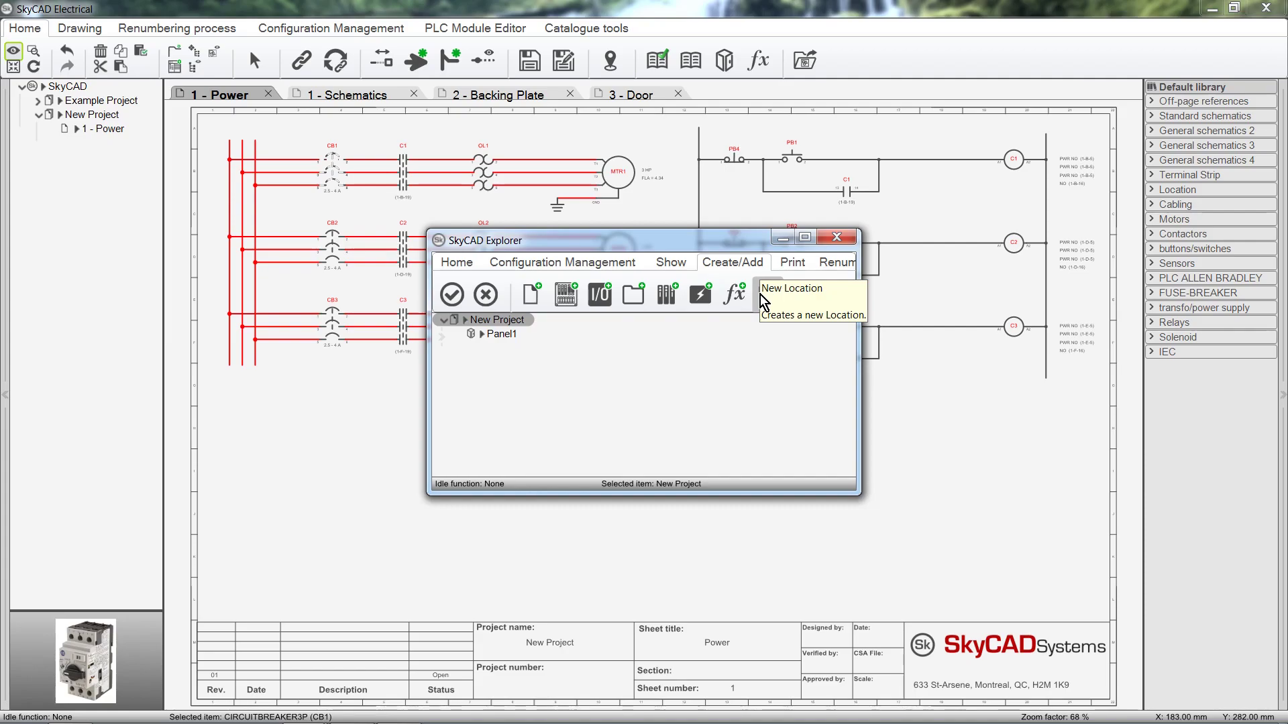
{"action": "left_click", "coordinate": [482, 335]}
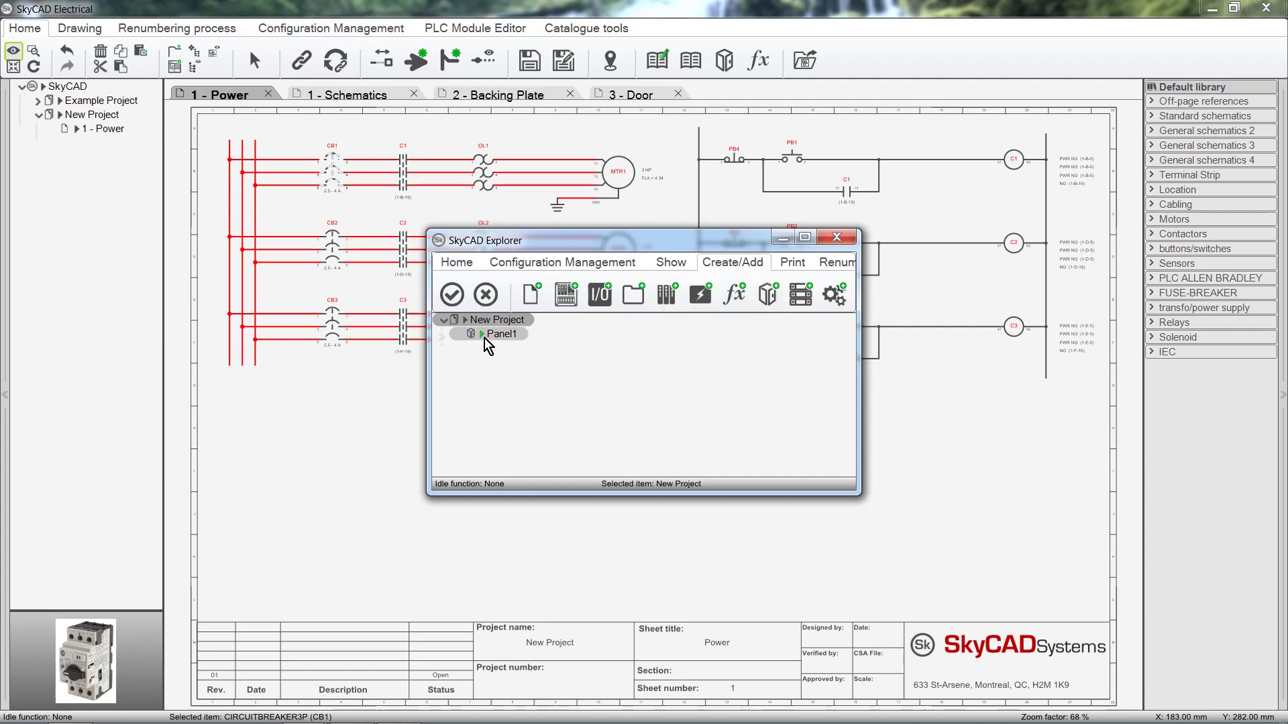
{"action": "left_click", "coordinate": [609, 422]}
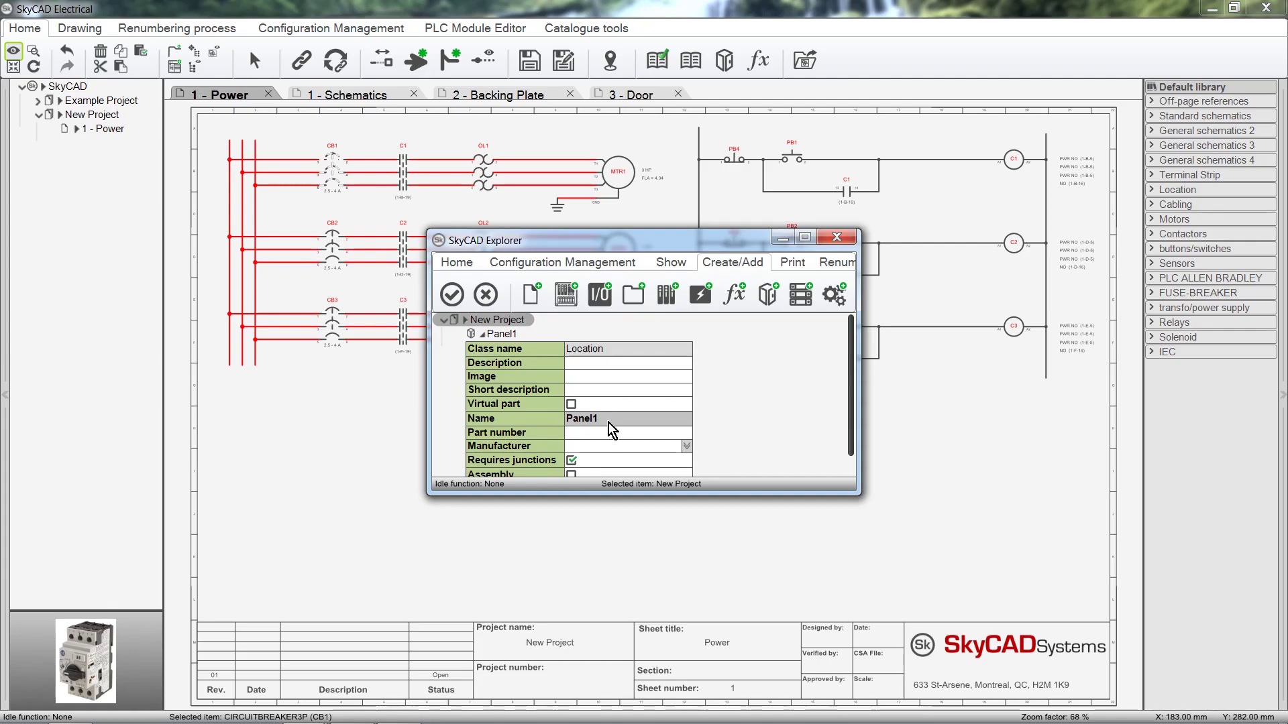
{"action": "left_click", "coordinate": [483, 335]}
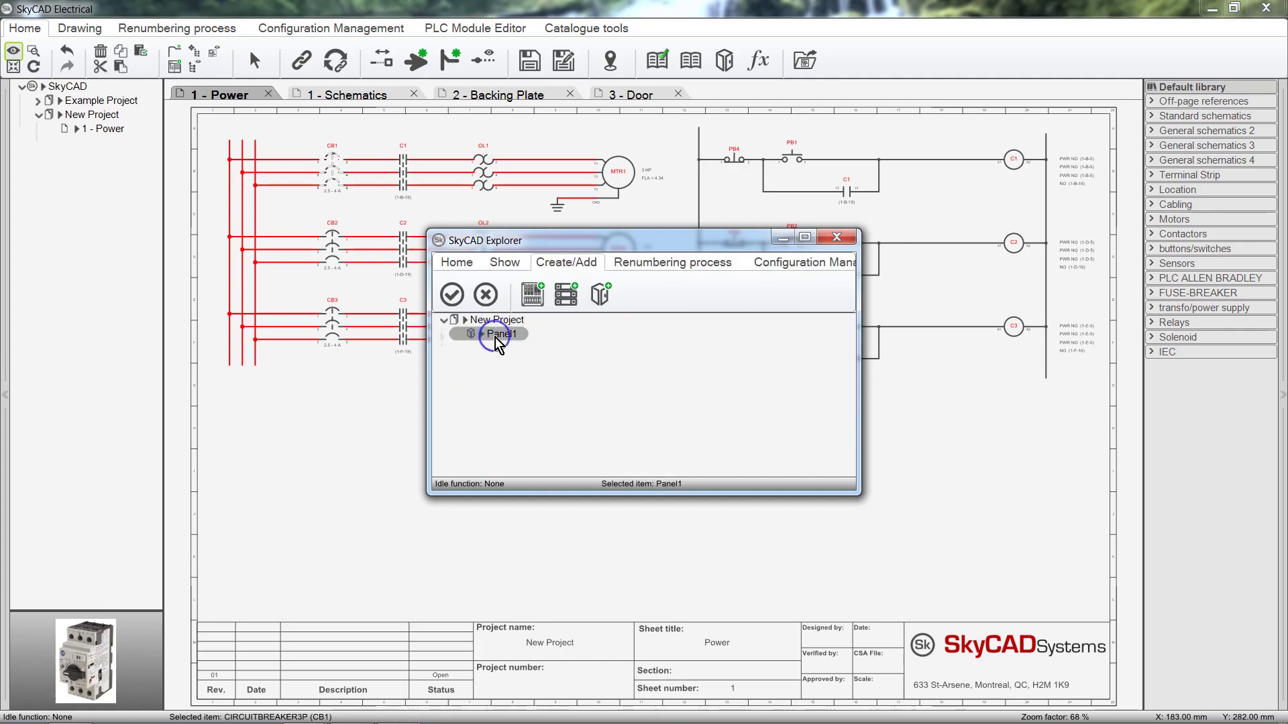
{"action": "left_click", "coordinate": [452, 294]}
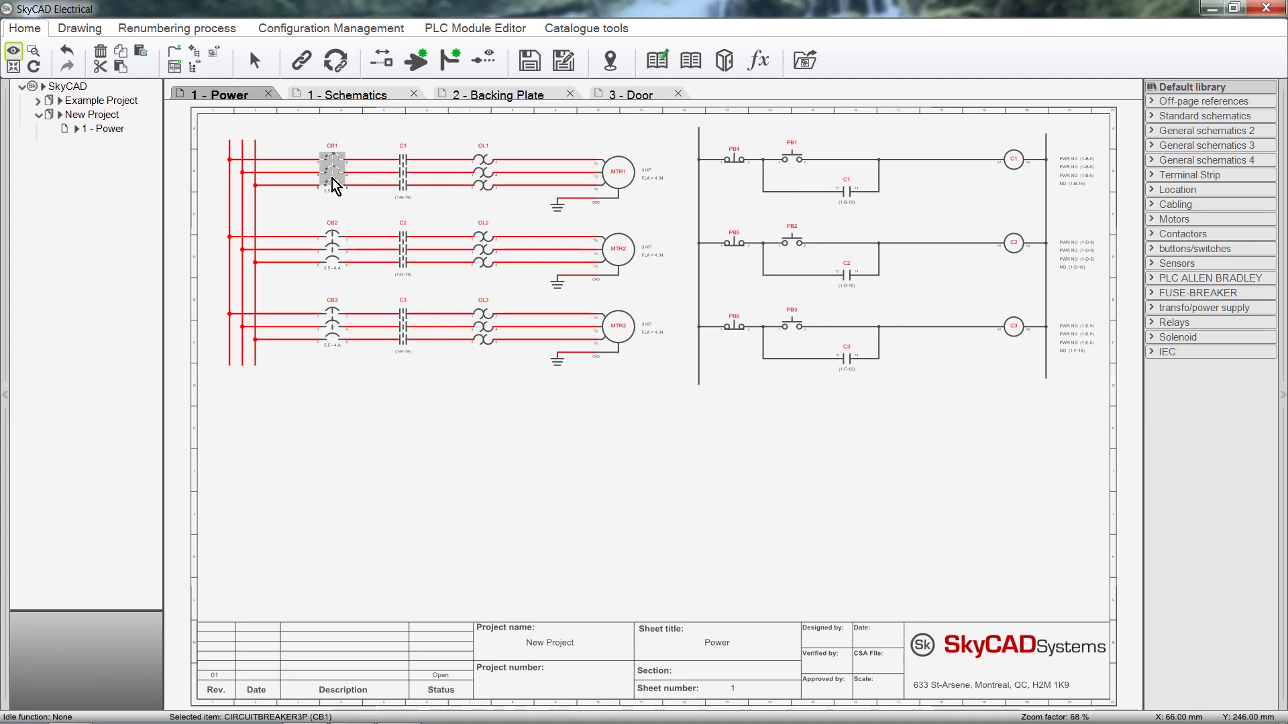
{"action": "double_click", "coordinate": [333, 179]}
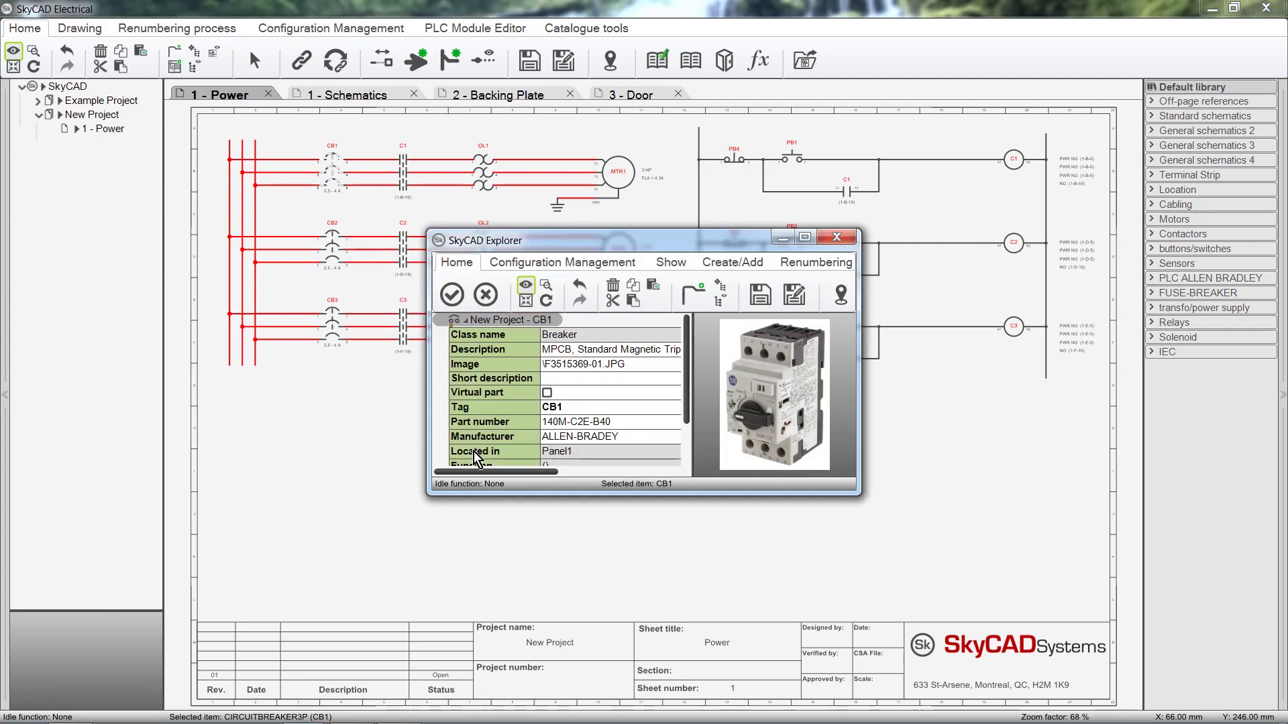
{"action": "left_click", "coordinate": [460, 299]}
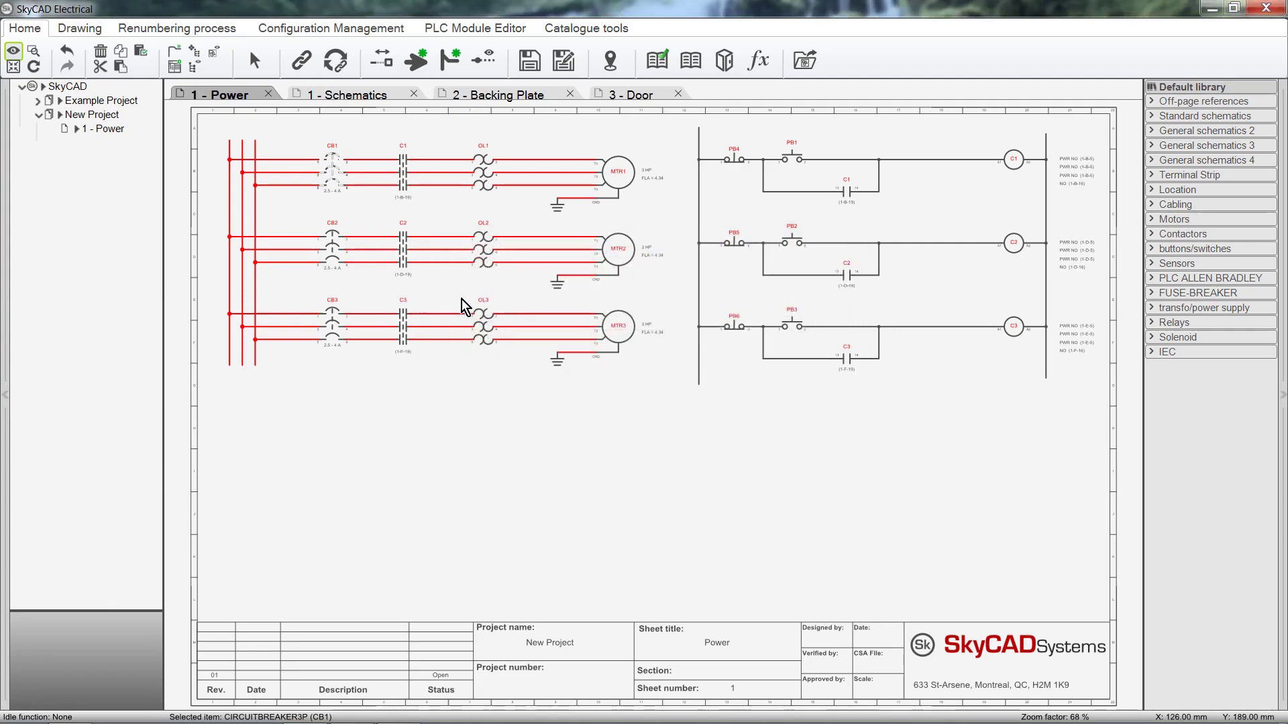
- Assign the selected breakers CB2 and CB3 to the Panel1 location
{"action": "left_click", "coordinate": [311, 215]}
{"action": "left_click", "coordinate": [386, 389]}
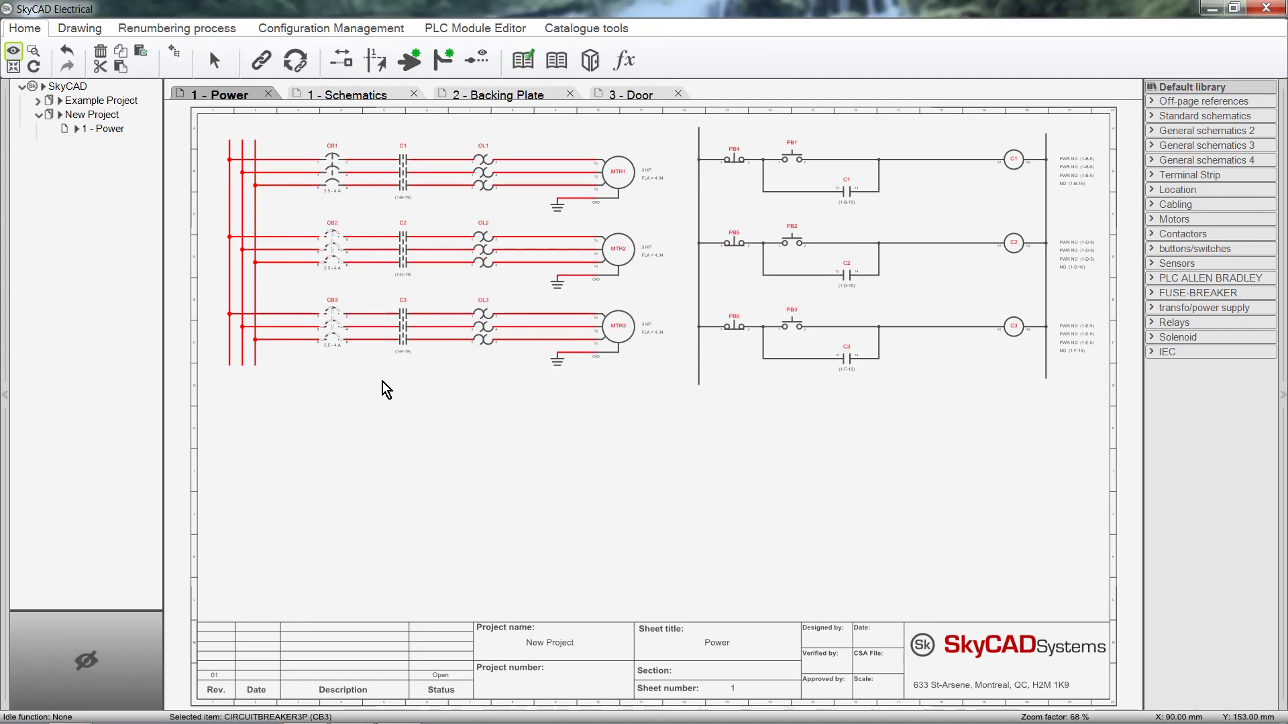
{"action": "left_click", "coordinate": [585, 69]}
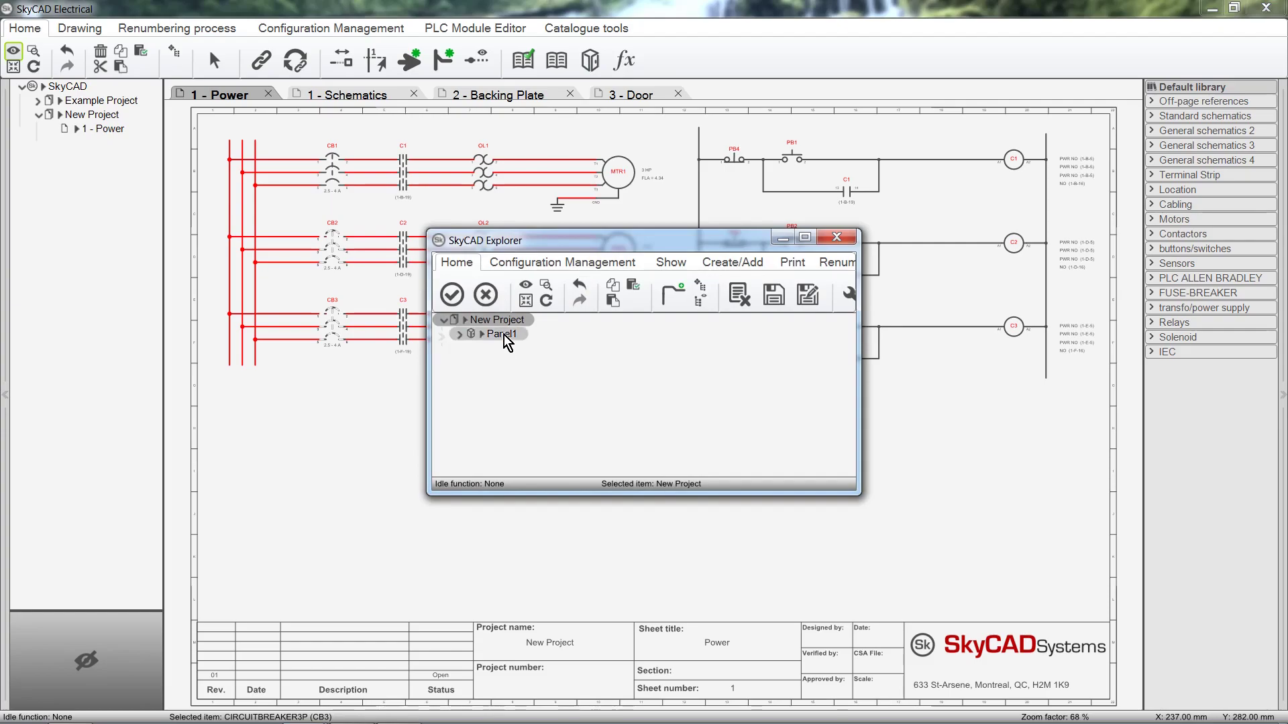
{"action": "left_click", "coordinate": [502, 334]}
{"action": "left_click", "coordinate": [459, 308]}
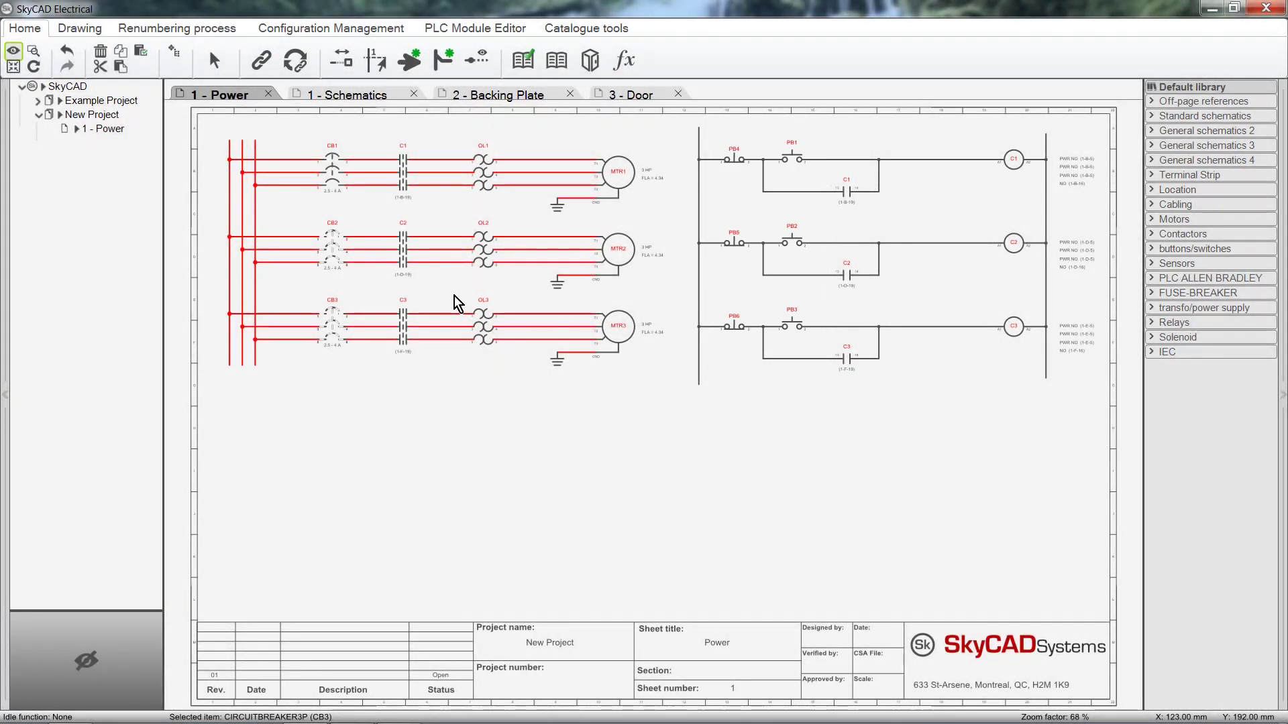
- Draw a Location box from the library around the control rungs, PB4 down to PB3/C3
{"action": "left_click", "coordinate": [1192, 191]}
{"action": "left_click", "coordinate": [1171, 230]}
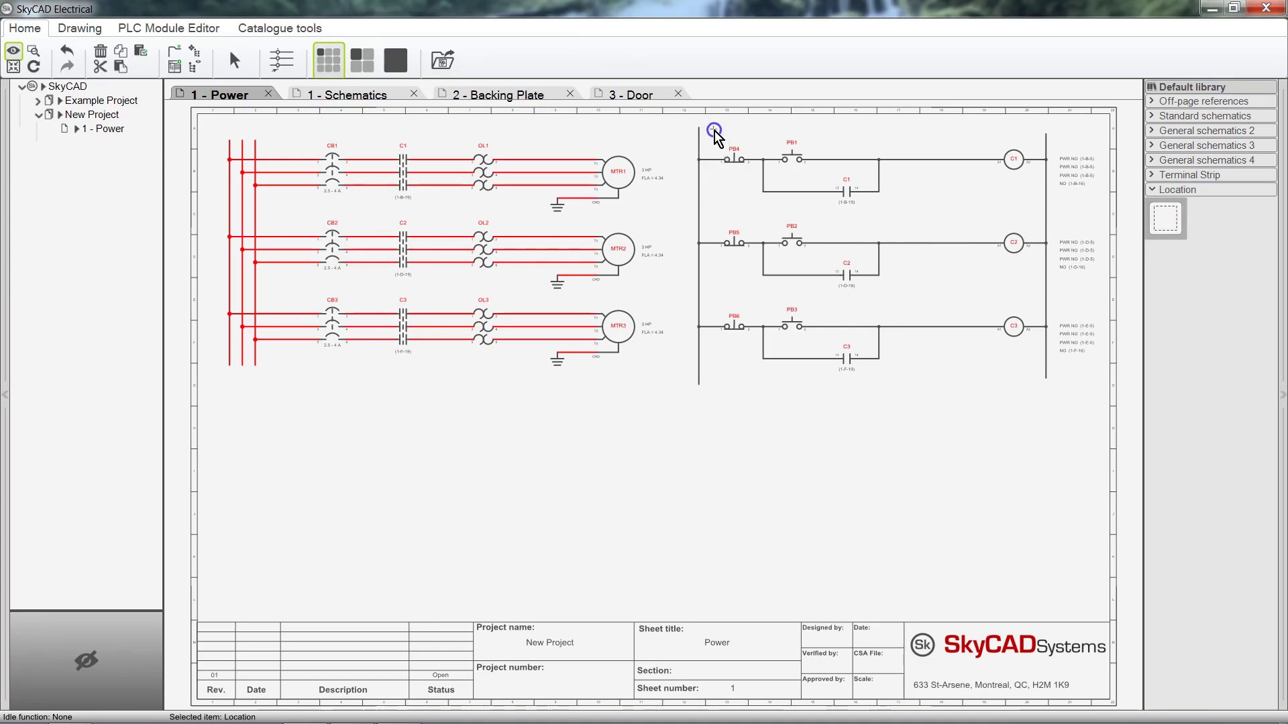
{"action": "mouse_move", "coordinate": [714, 130]}
{"action": "left_mouse_down"}
{"action": "mouse_move", "coordinate": [813, 336]}
{"action": "mouse_move", "coordinate": [814, 378]}
{"action": "left_mouse_up"}
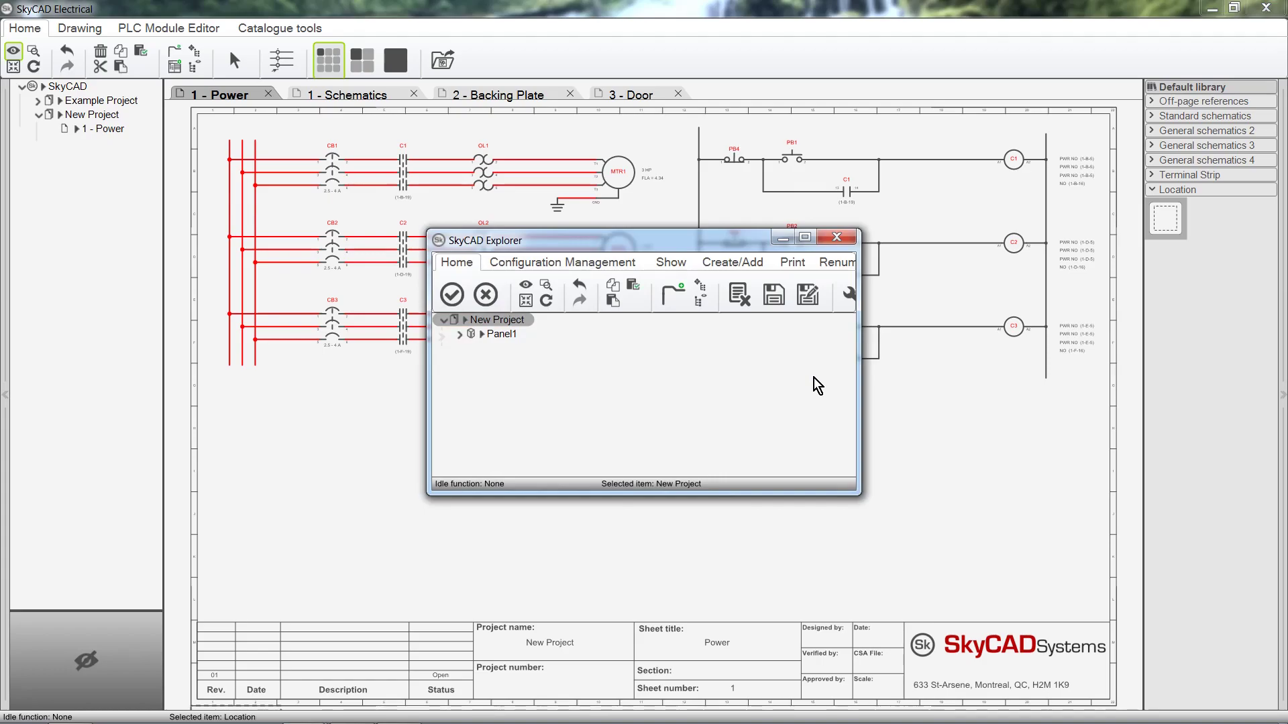
- Add a new location, rename Panel2 to 'Remote Panel', and assign the box to it
{"action": "left_click", "coordinate": [749, 264]}
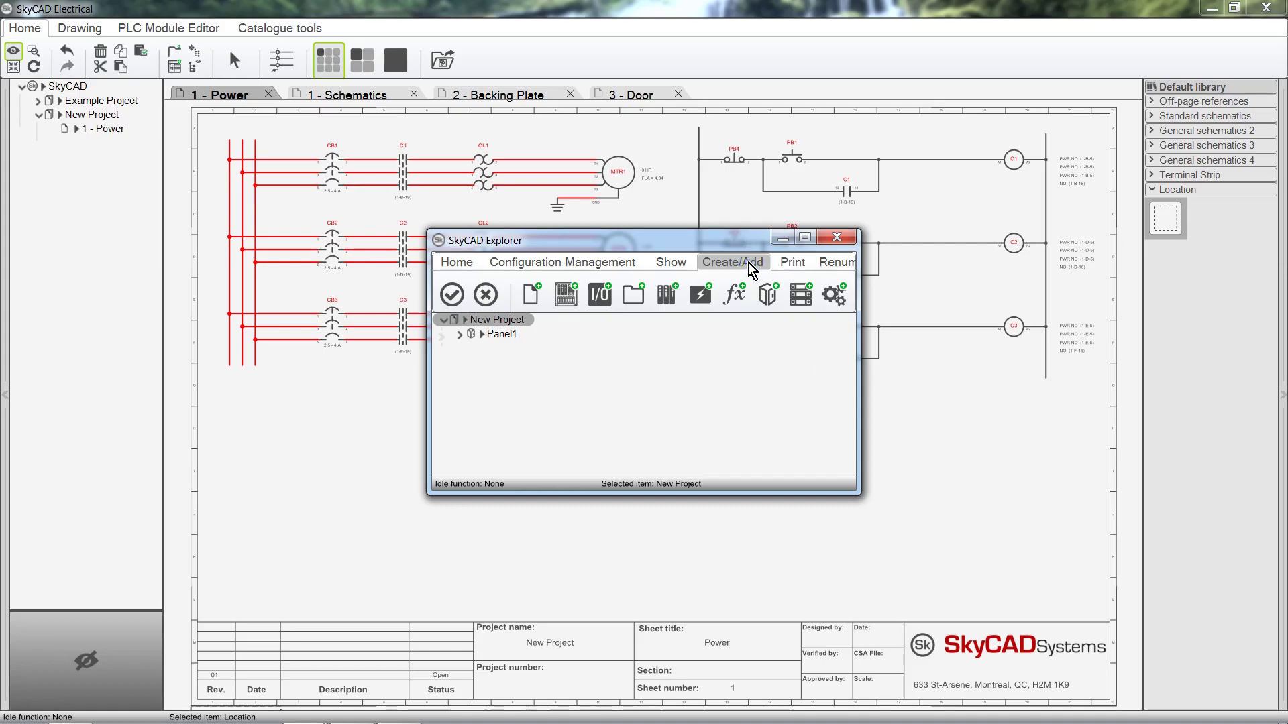
{"action": "left_click", "coordinate": [768, 295]}
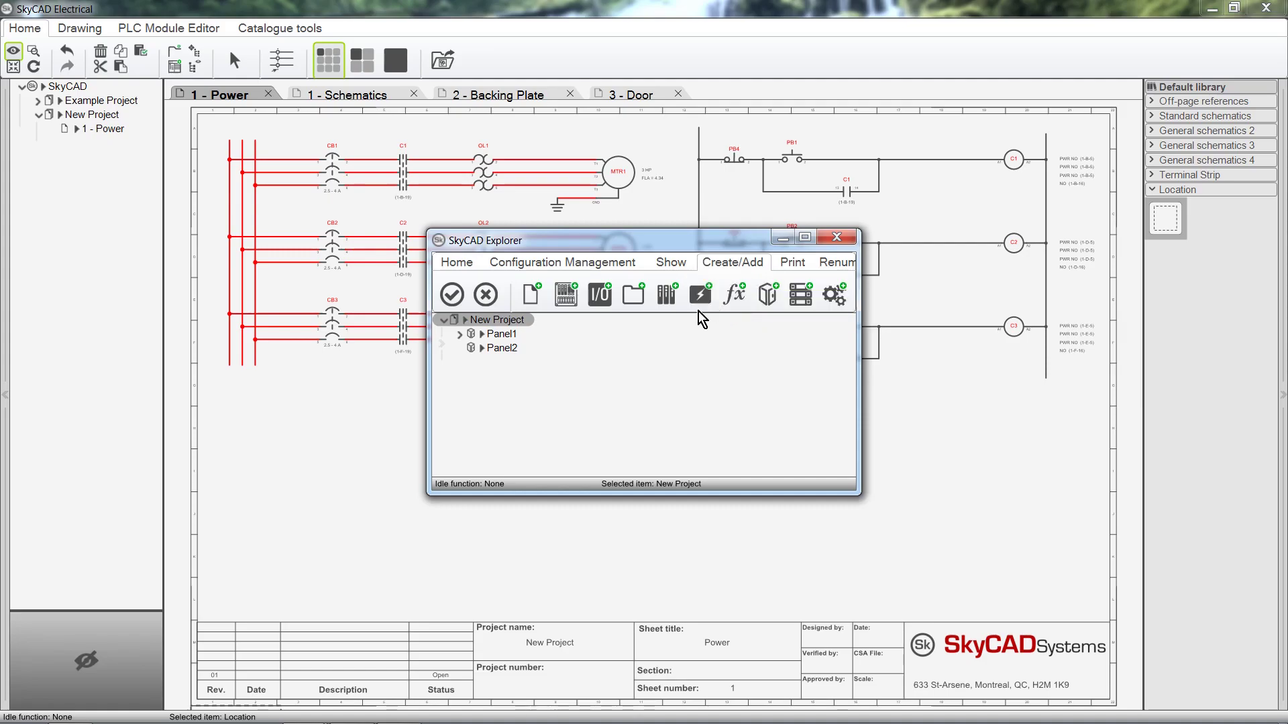
{"action": "left_click", "coordinate": [483, 348]}
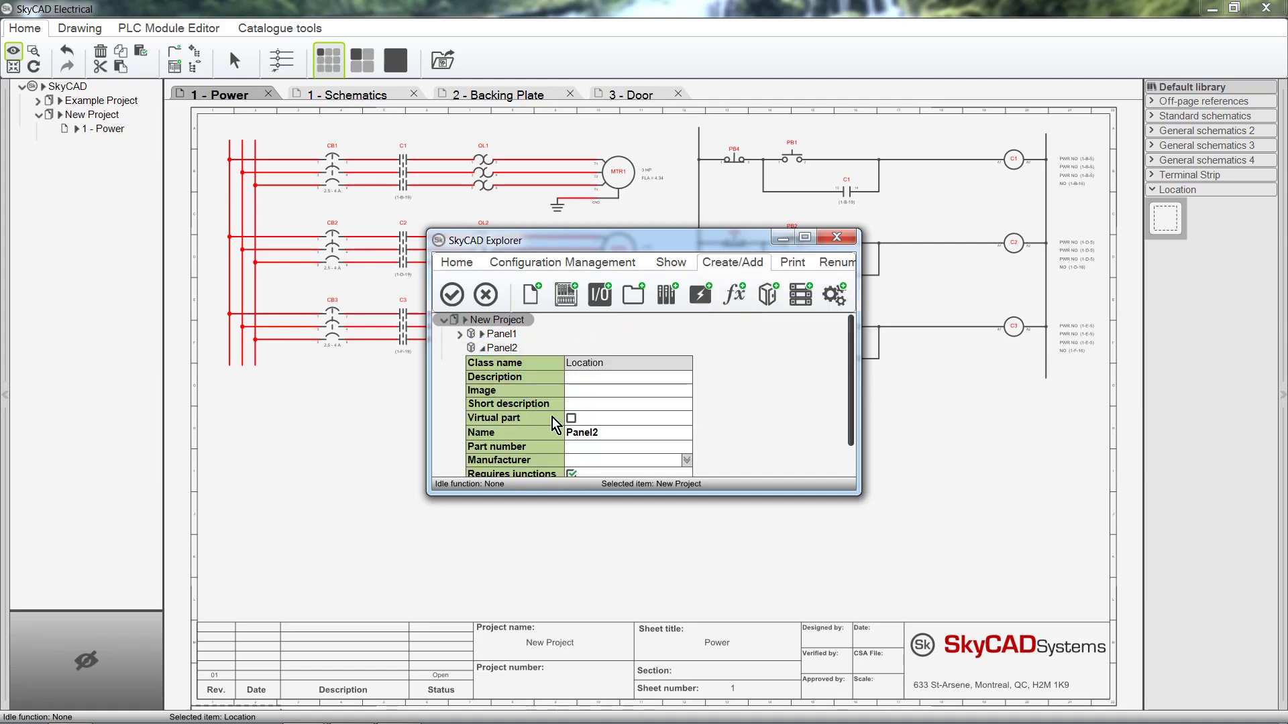
{"action": "double_click", "coordinate": [604, 431]}
{"action": "type", "text": "Remote Panel"}
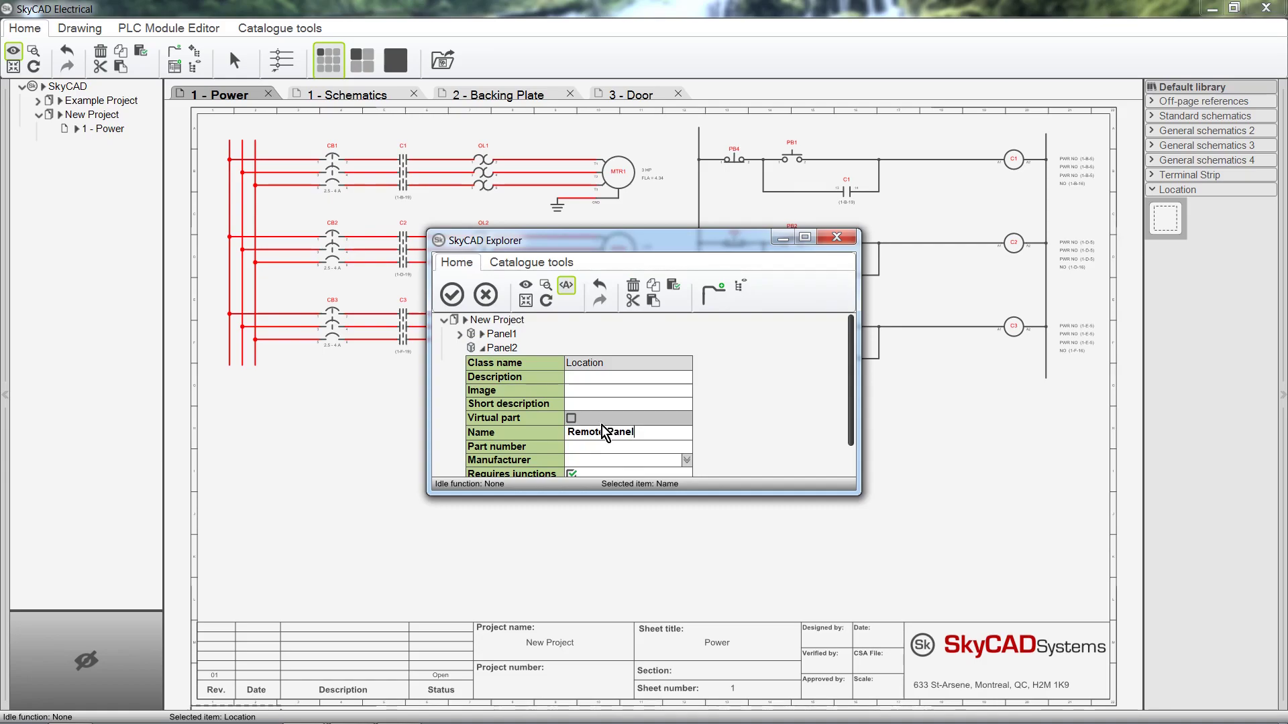
{"action": "left_click", "coordinate": [483, 348]}
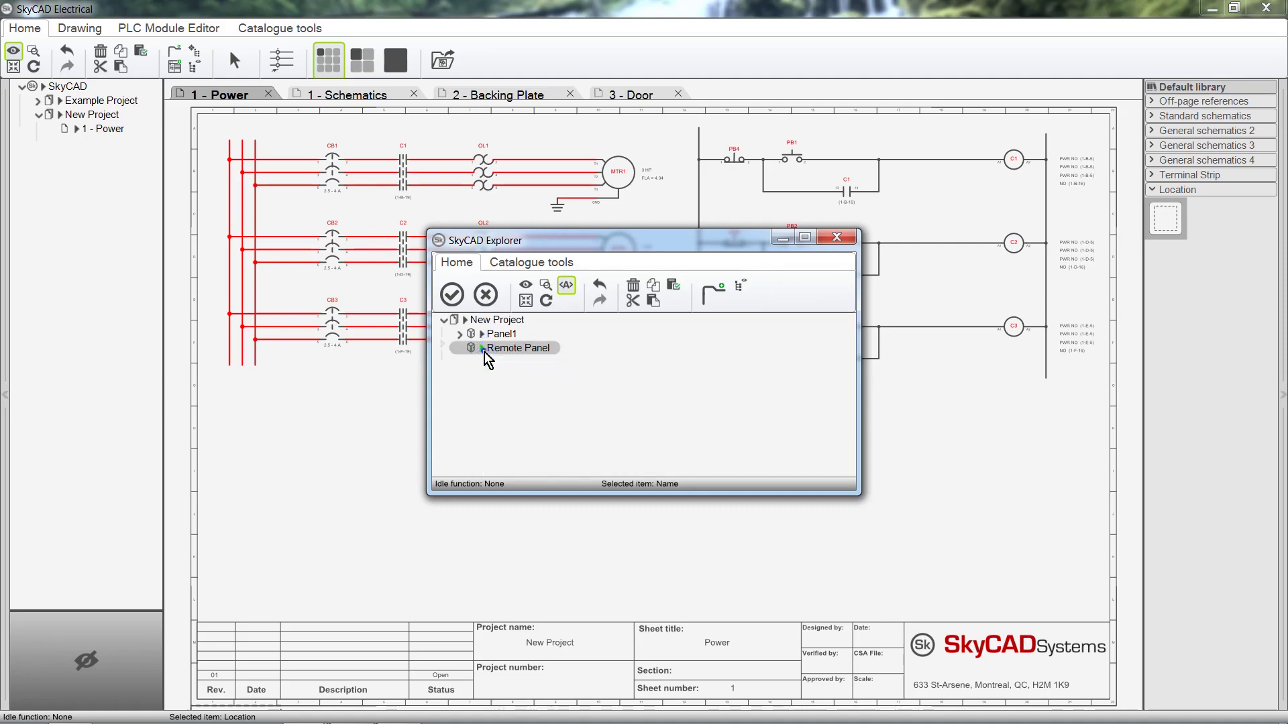
{"action": "left_click", "coordinate": [495, 349]}
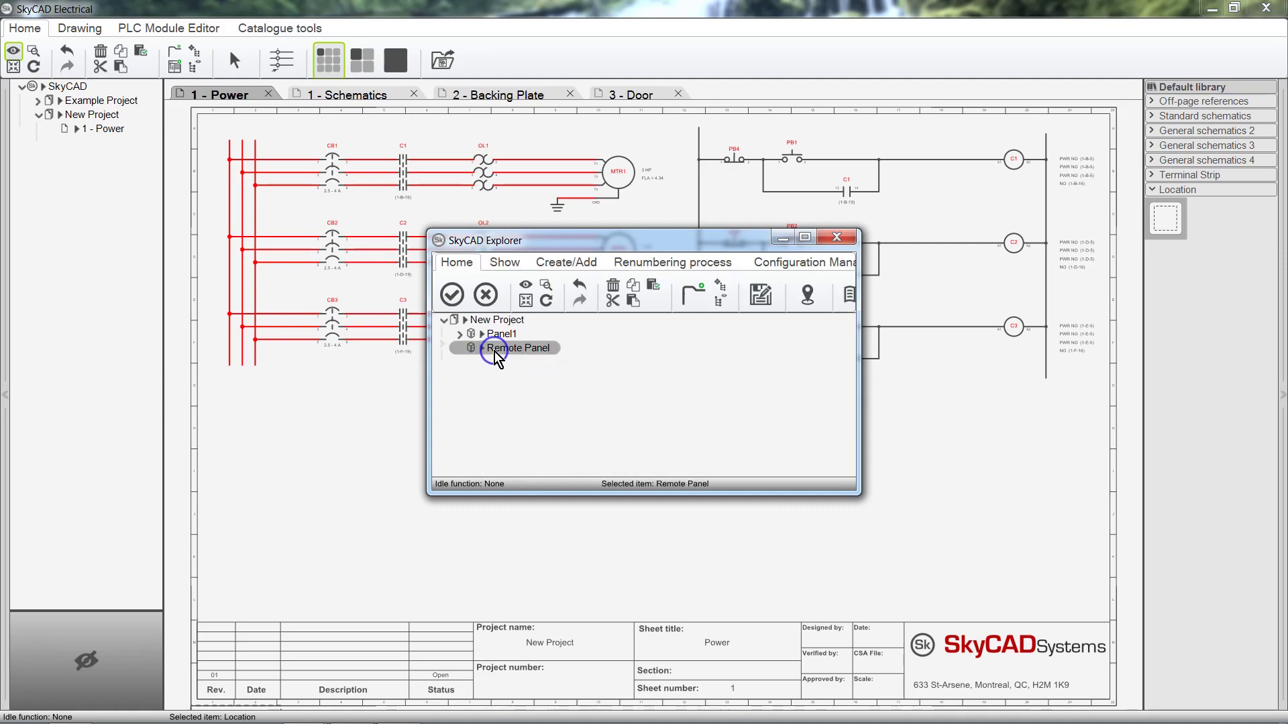
{"action": "left_click", "coordinate": [451, 295]}
{"action": "scroll", "coordinate": [731, 178], "scroll_direction": "up", "scroll_amount": 5}
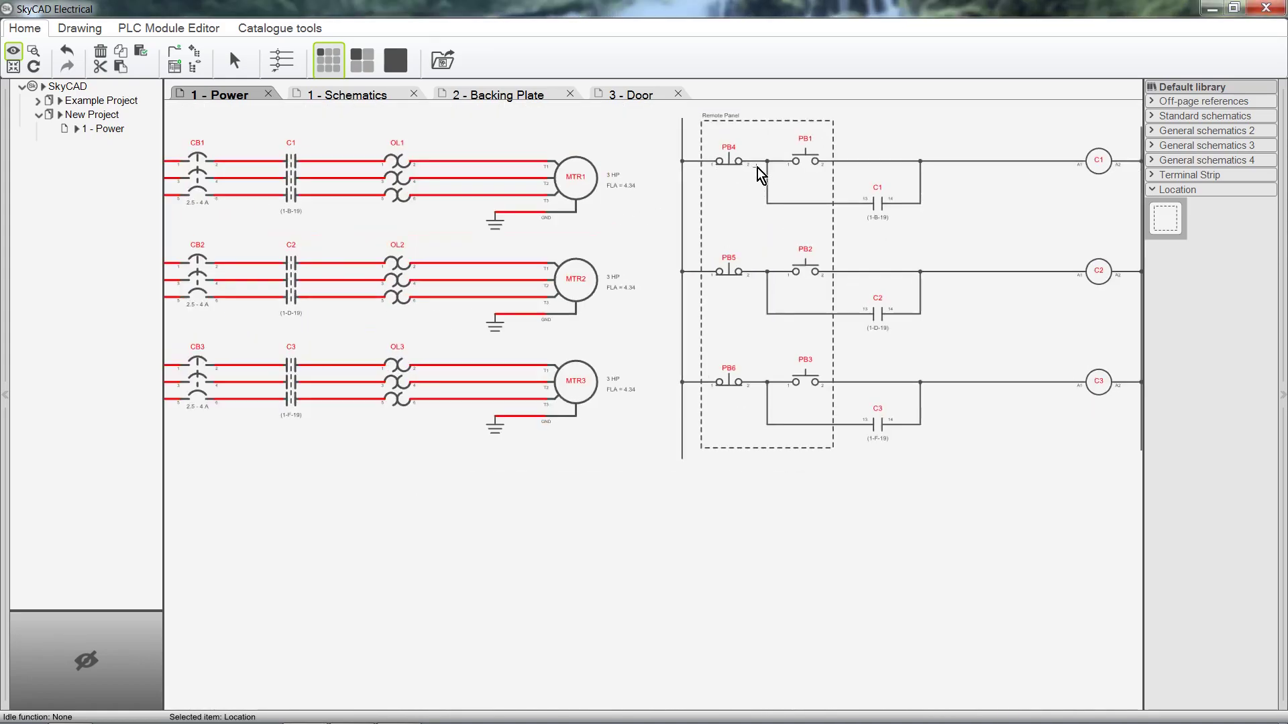
{"action": "key", "text": "Escape"}
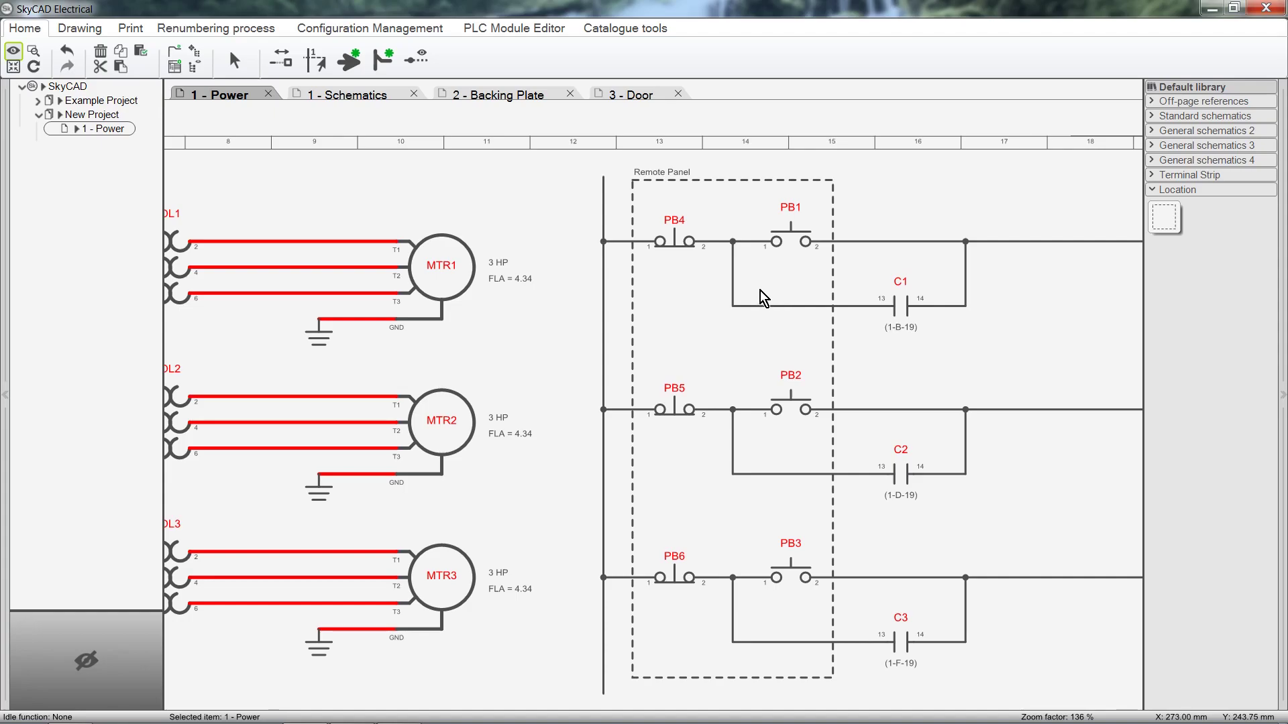
{"action": "double_click", "coordinate": [672, 247]}
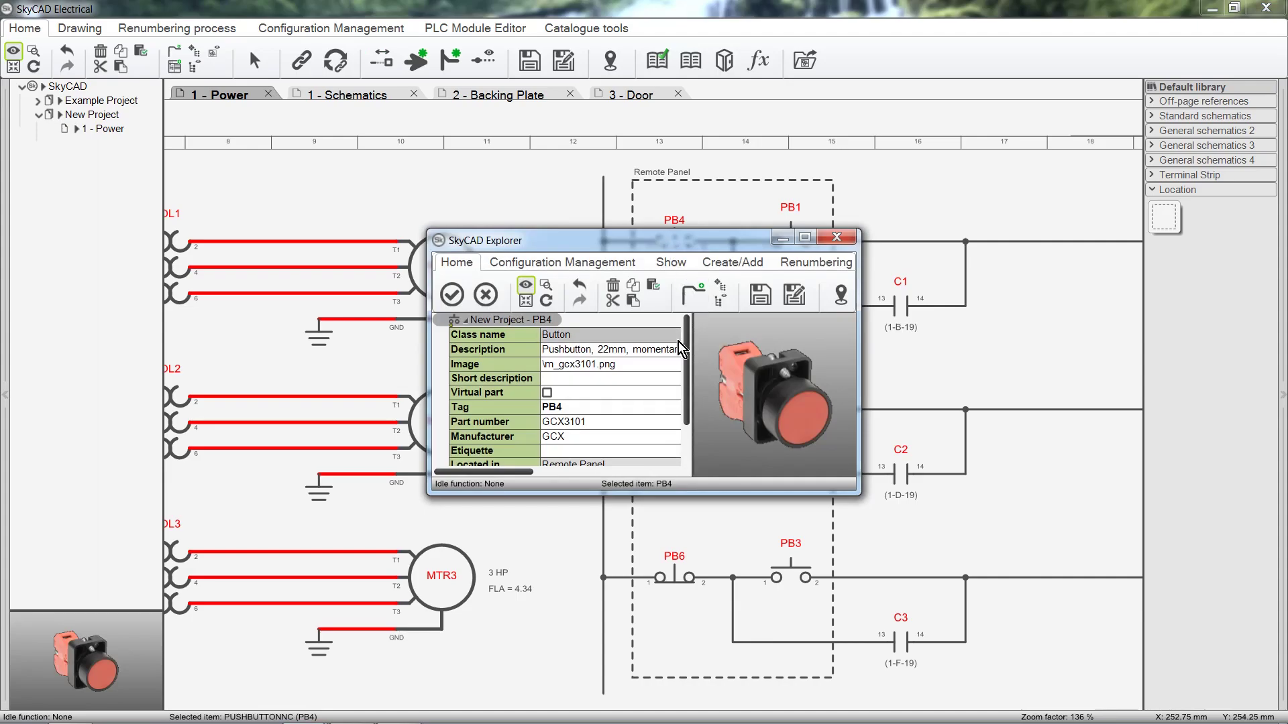
{"action": "scroll", "coordinate": [644, 452], "scroll_direction": "down", "scroll_amount": 1}
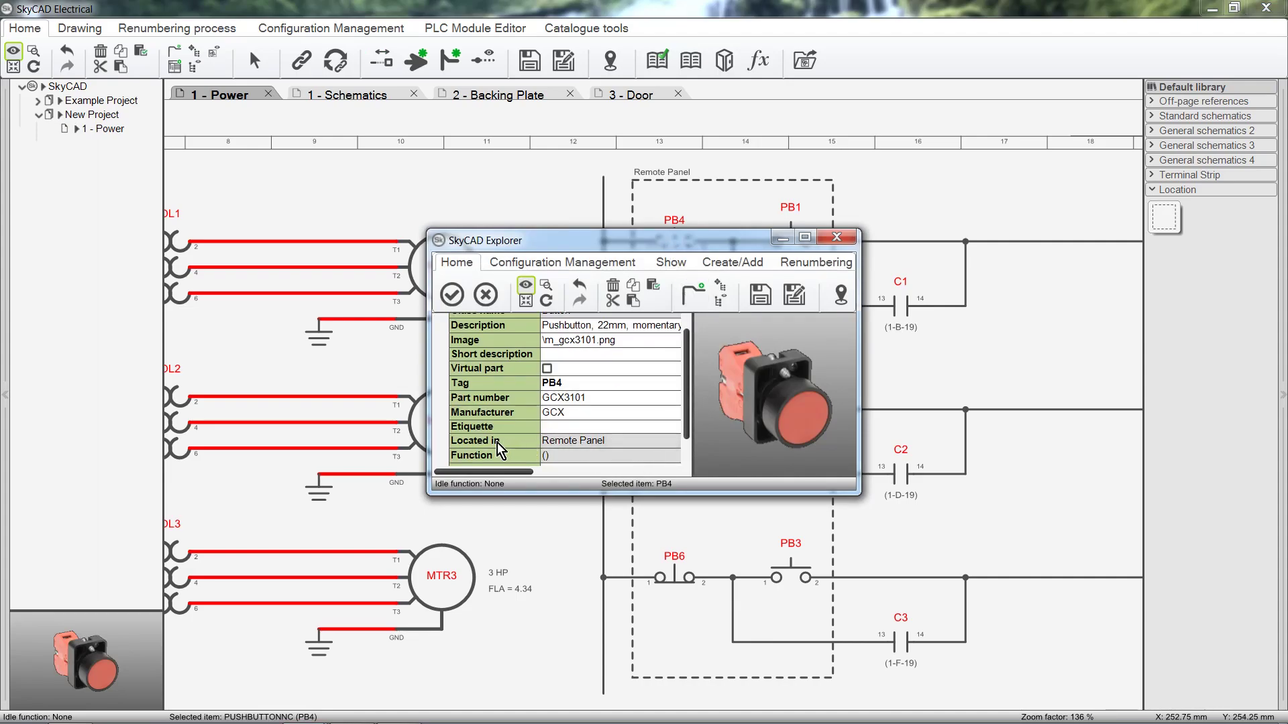
{"action": "left_click", "coordinate": [451, 295]}
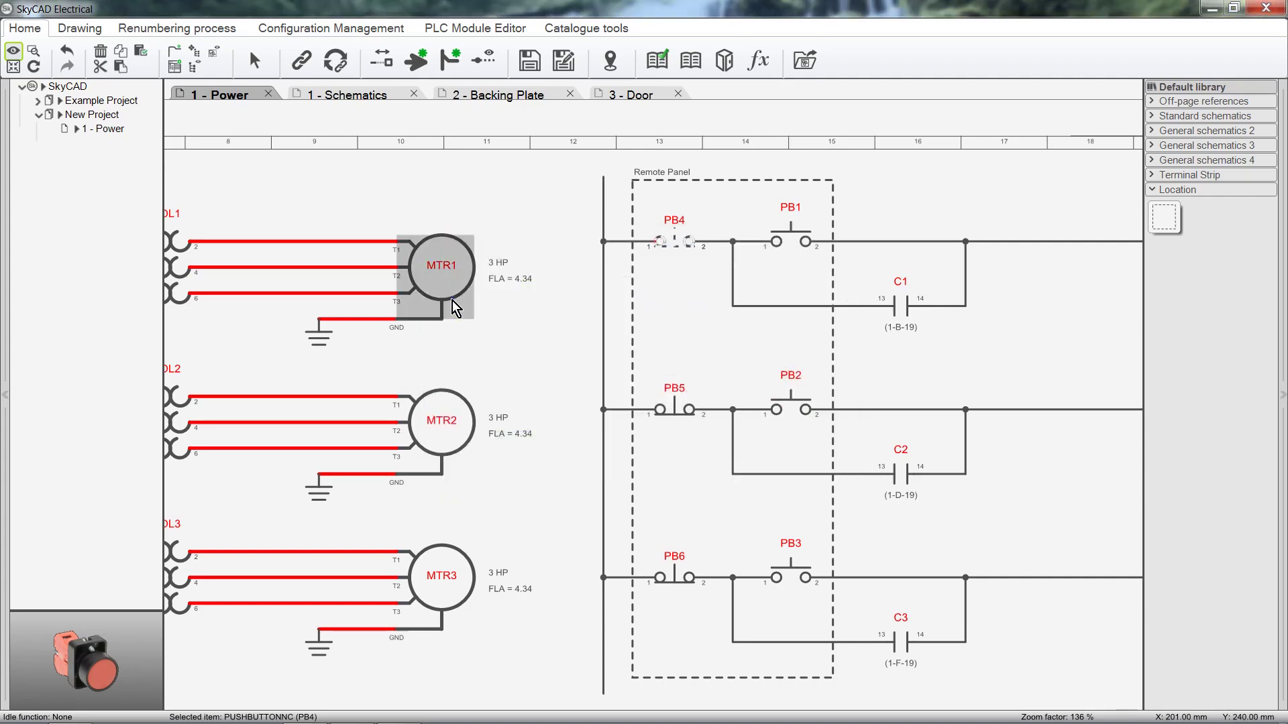
{"action": "left_click_drag", "start_coordinate": [792, 240], "coordinate": [882, 214]}
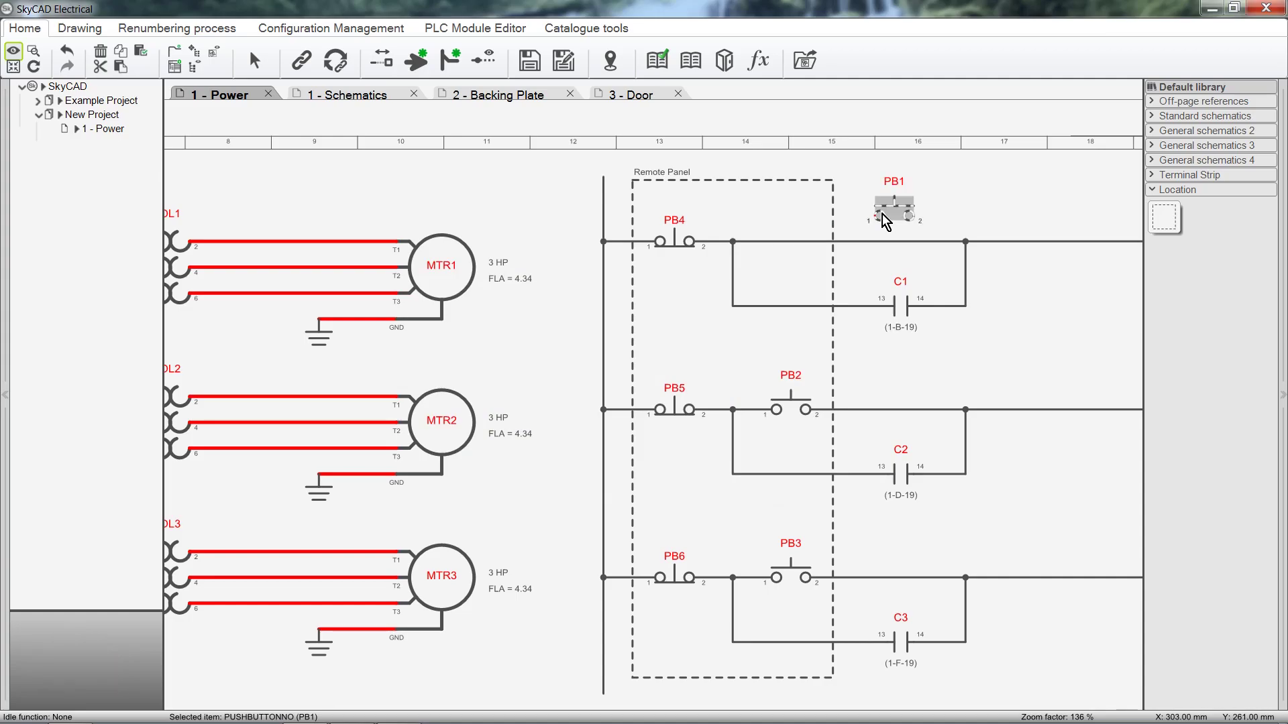
{"action": "double_click", "coordinate": [885, 222]}
{"action": "scroll", "coordinate": [592, 445], "scroll_direction": "down", "scroll_amount": 1}
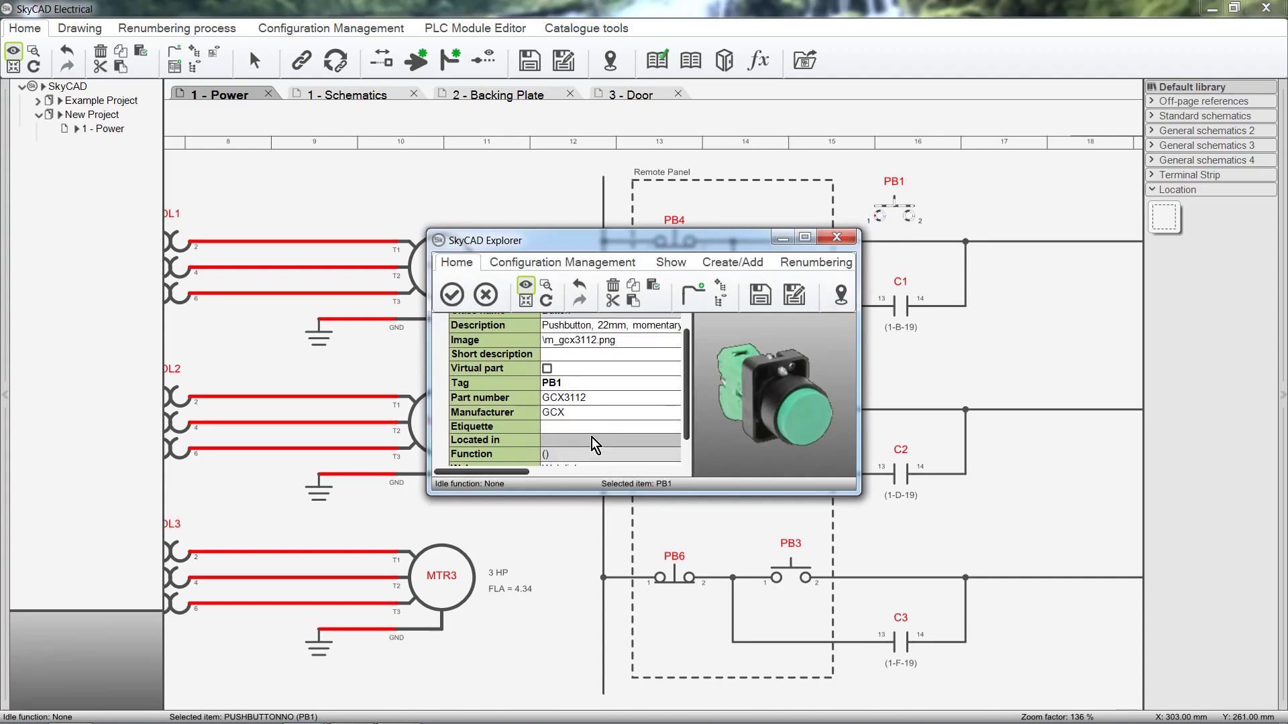
{"action": "left_click", "coordinate": [450, 302]}
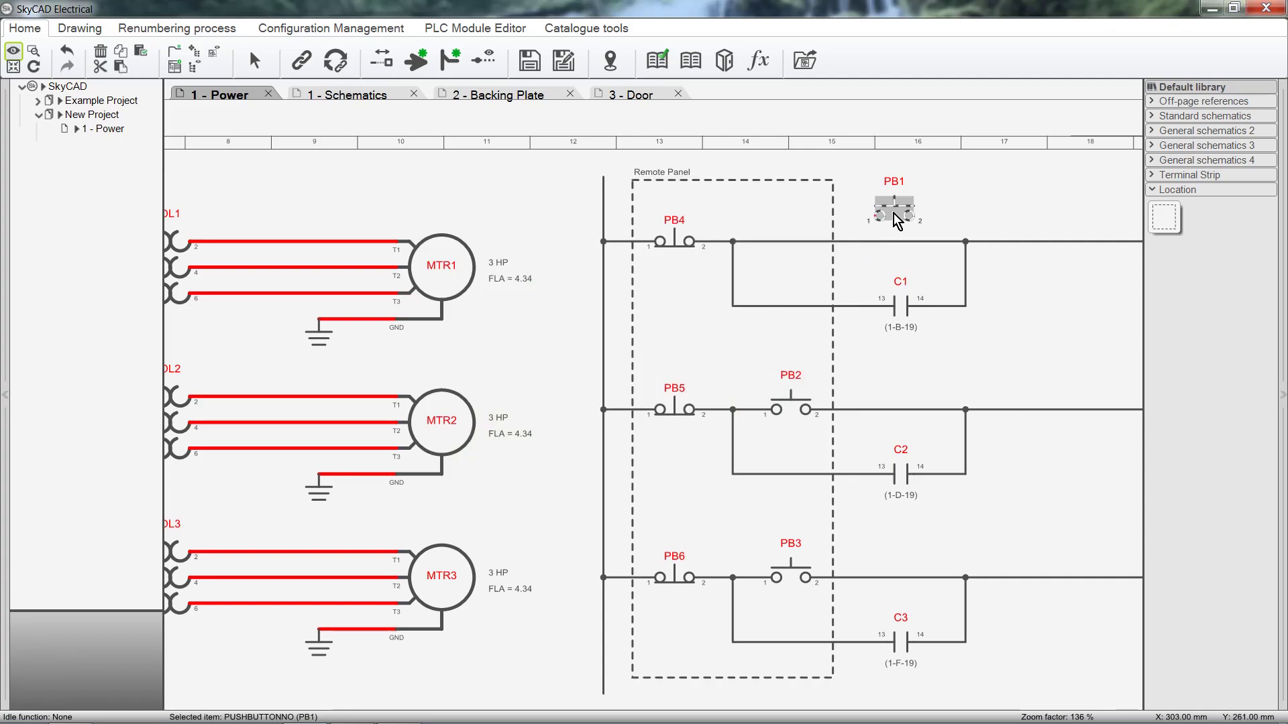
{"action": "left_click_drag", "start_coordinate": [896, 219], "coordinate": [794, 250]}
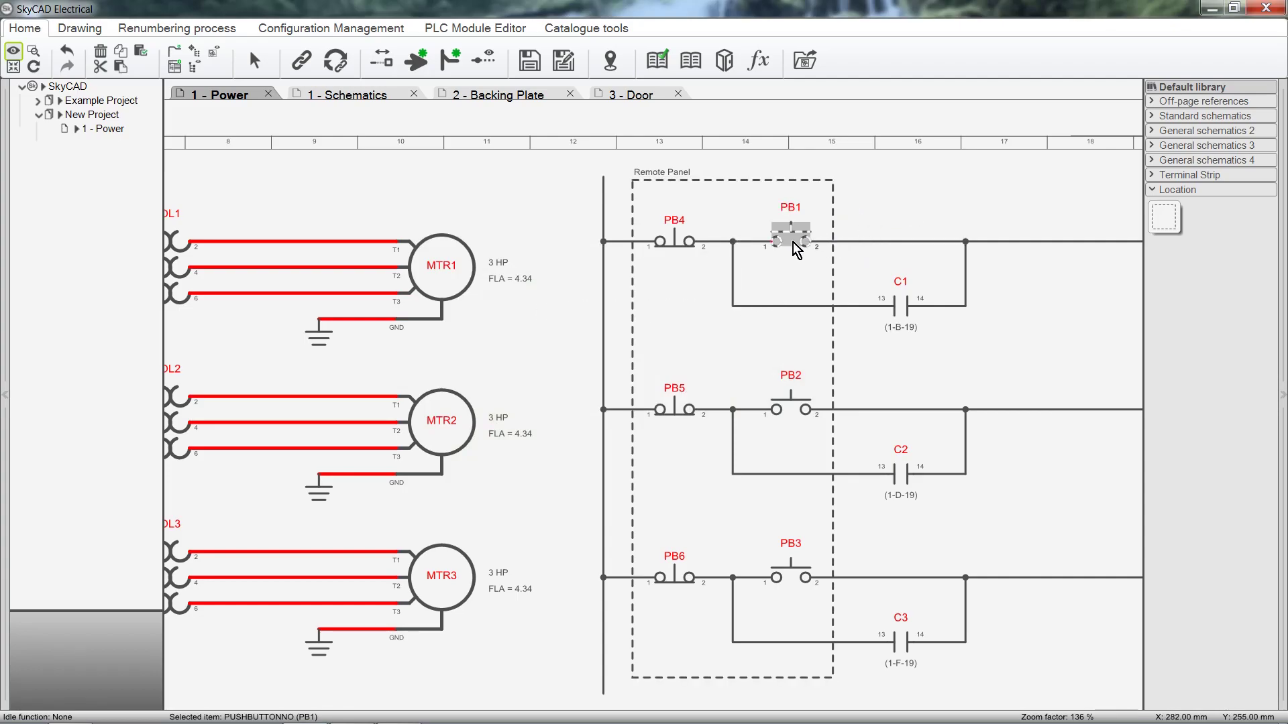
{"action": "double_click", "coordinate": [793, 245]}
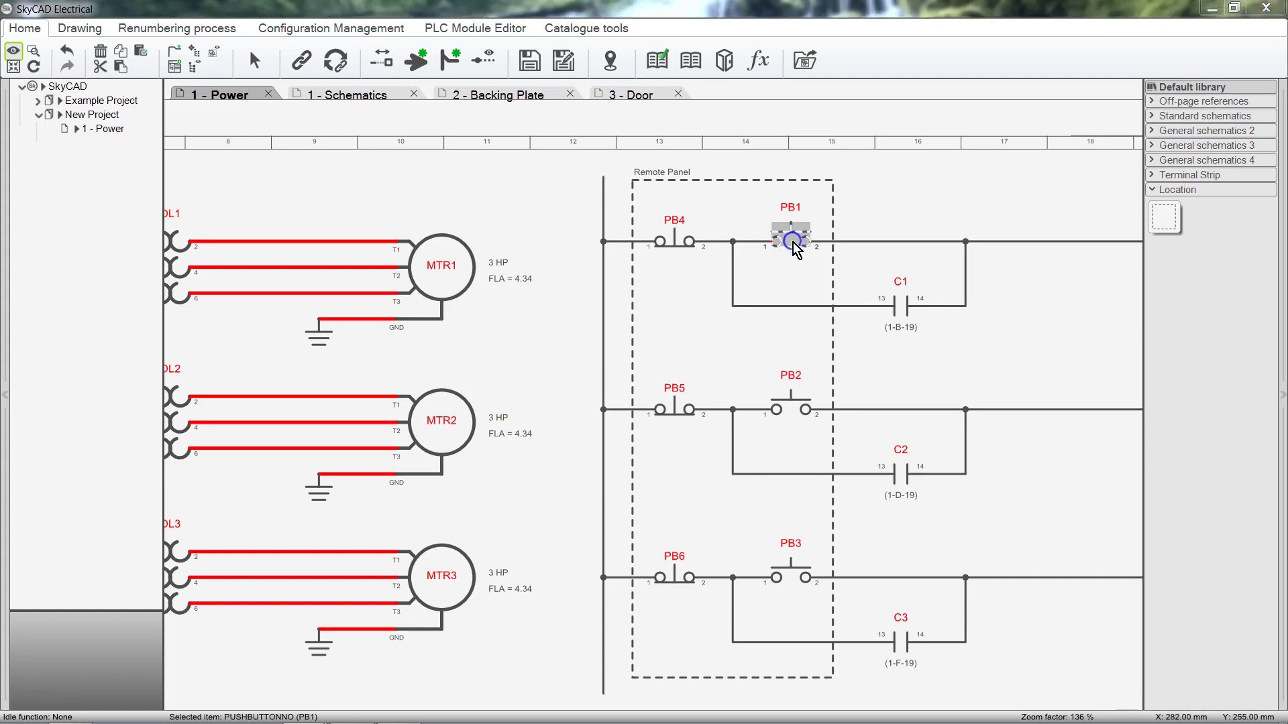
{"action": "scroll", "coordinate": [630, 381], "scroll_direction": "down", "scroll_amount": 2}
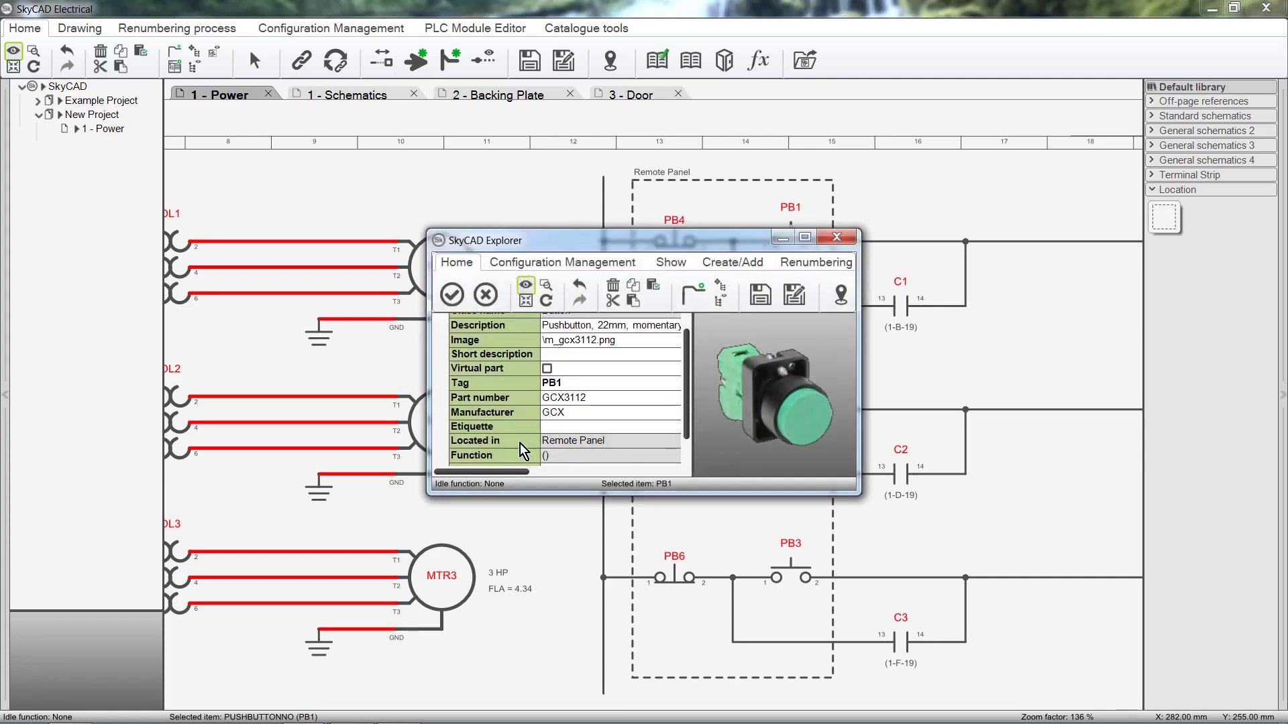
{"action": "left_click", "coordinate": [461, 308]}
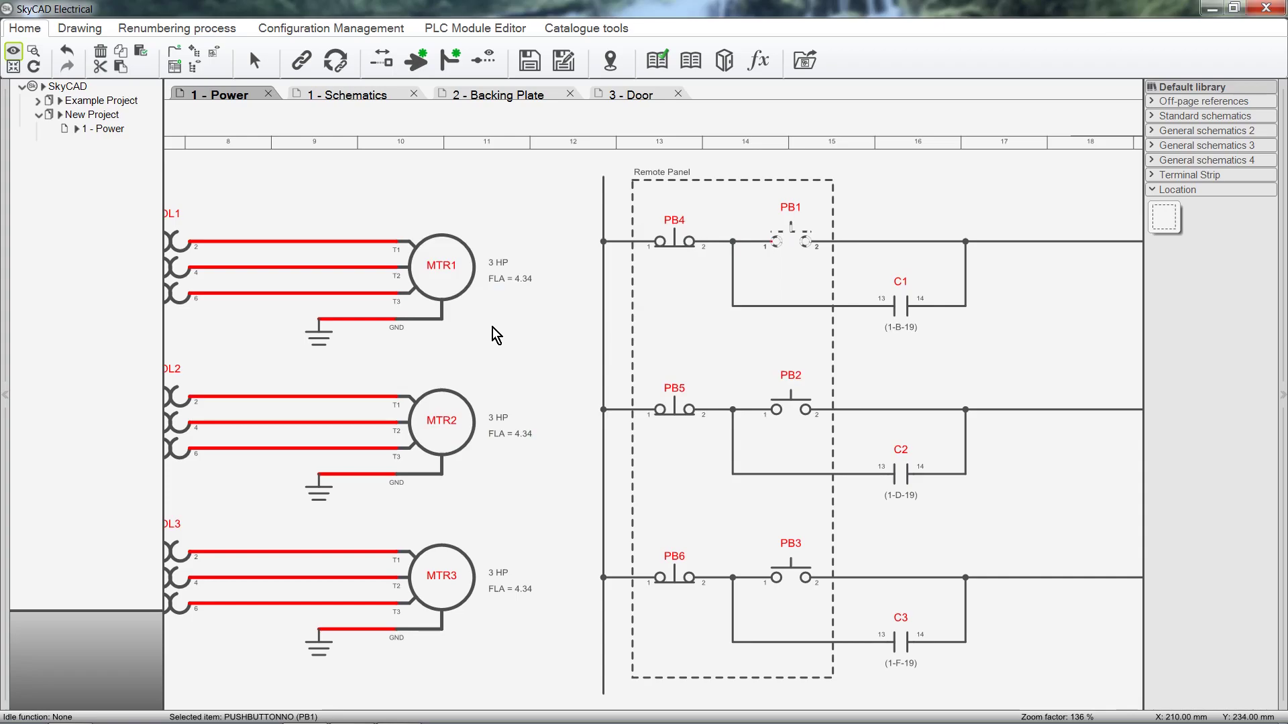
- Open New Project's parts list
{"action": "left_click", "coordinate": [111, 115]}
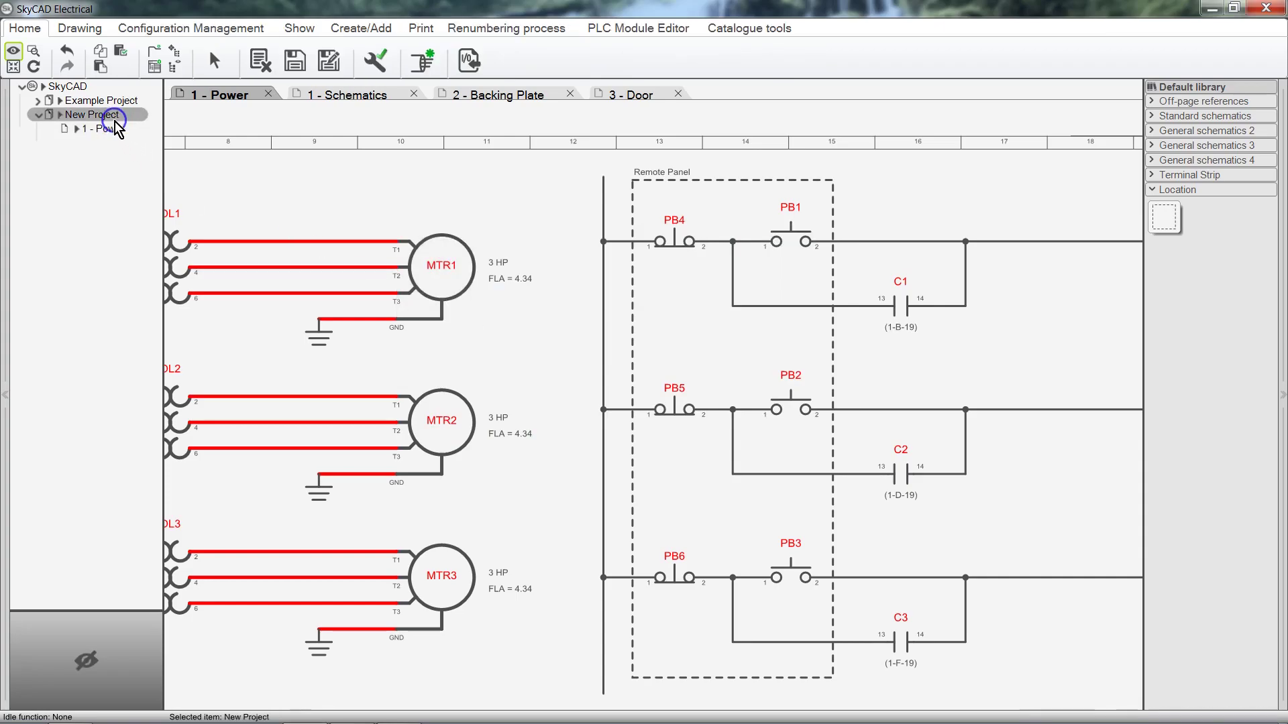
{"action": "left_click", "coordinate": [303, 33]}
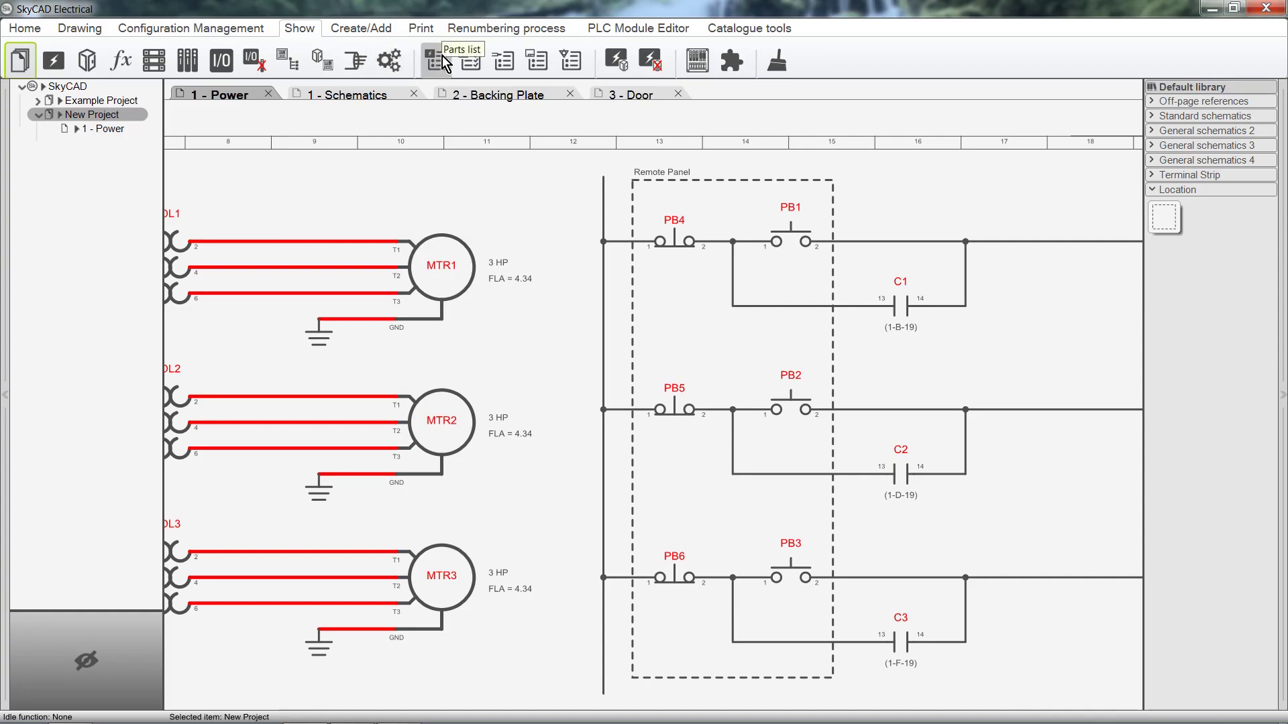
{"action": "left_click", "coordinate": [443, 61]}
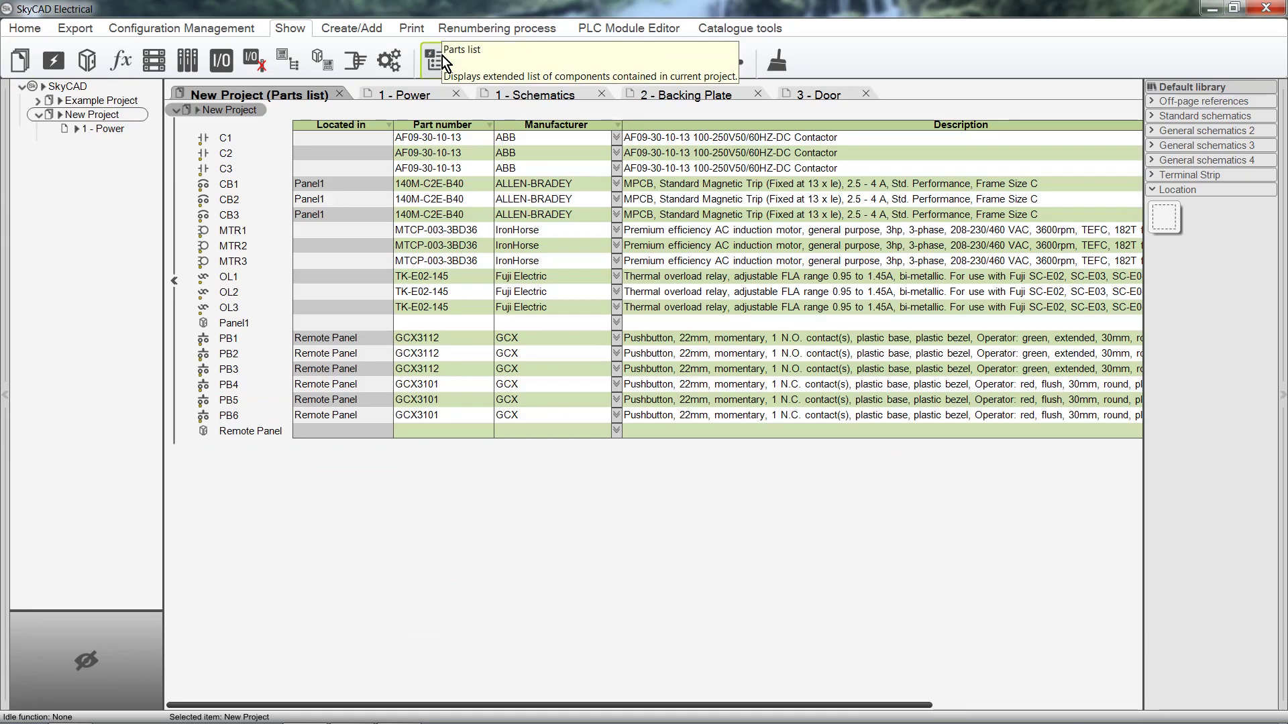
- Assign contactor C1 to the Panel1 location
{"action": "left_click", "coordinate": [236, 136]}
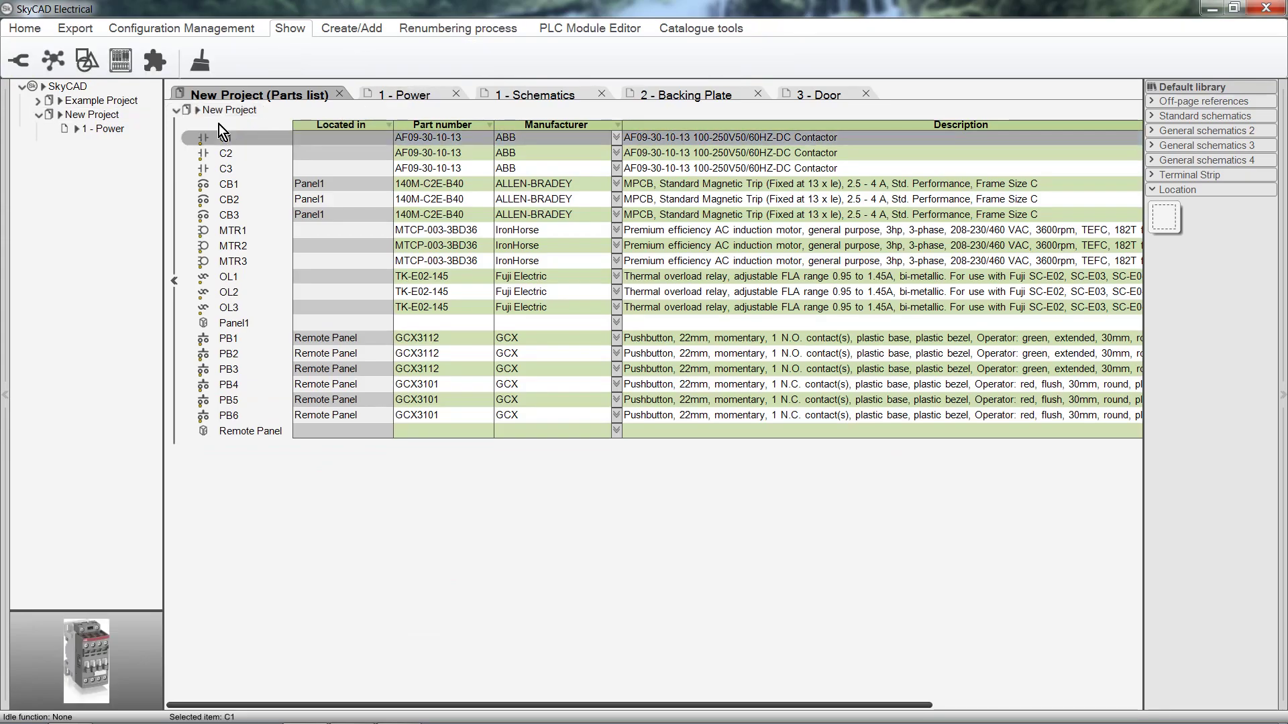
{"action": "left_click", "coordinate": [34, 29]}
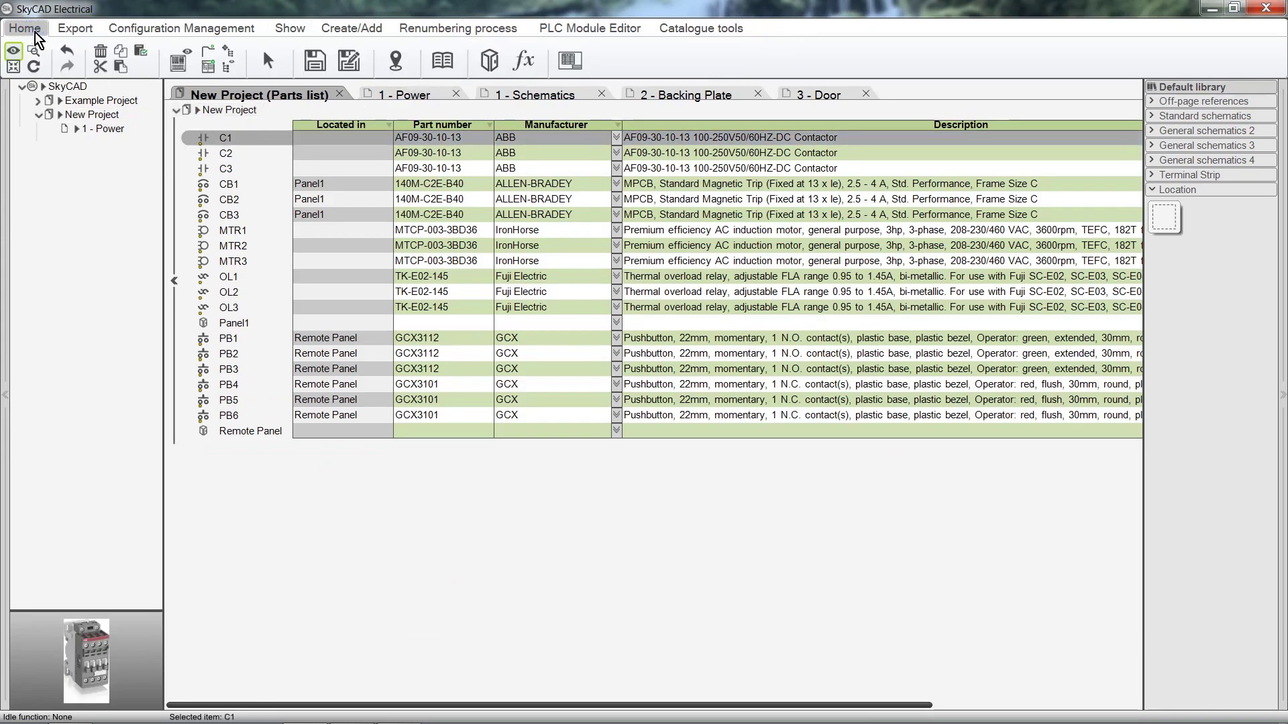
{"action": "left_click", "coordinate": [480, 67]}
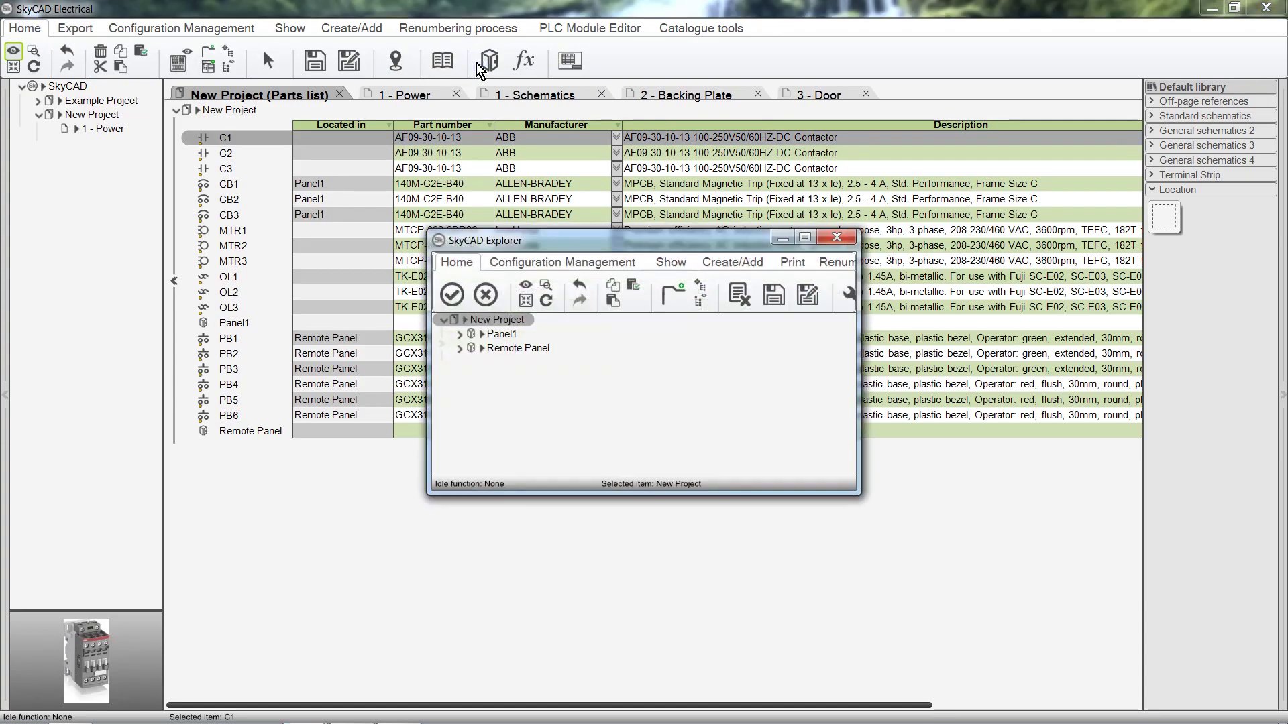
{"action": "left_click", "coordinate": [502, 335]}
{"action": "left_click", "coordinate": [451, 294]}
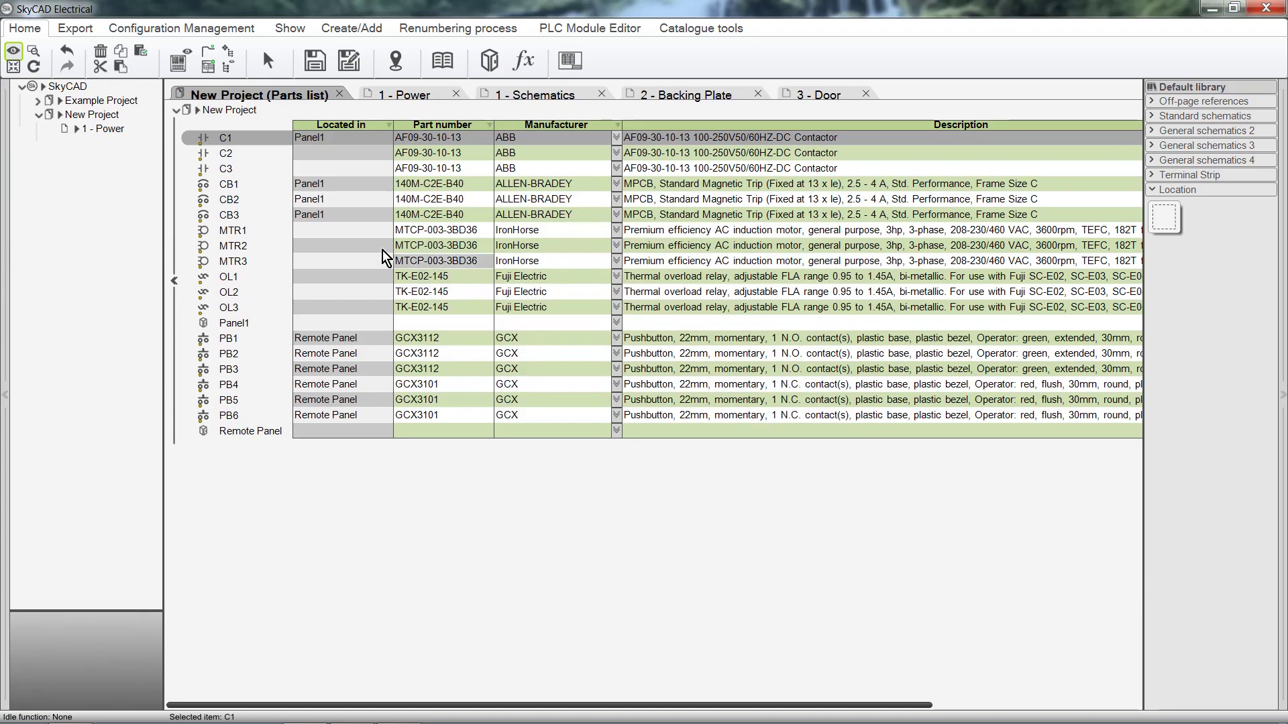
- Select contactors C2 and C3 together and assign both to Panel1
{"action": "left_click", "coordinate": [230, 153]}
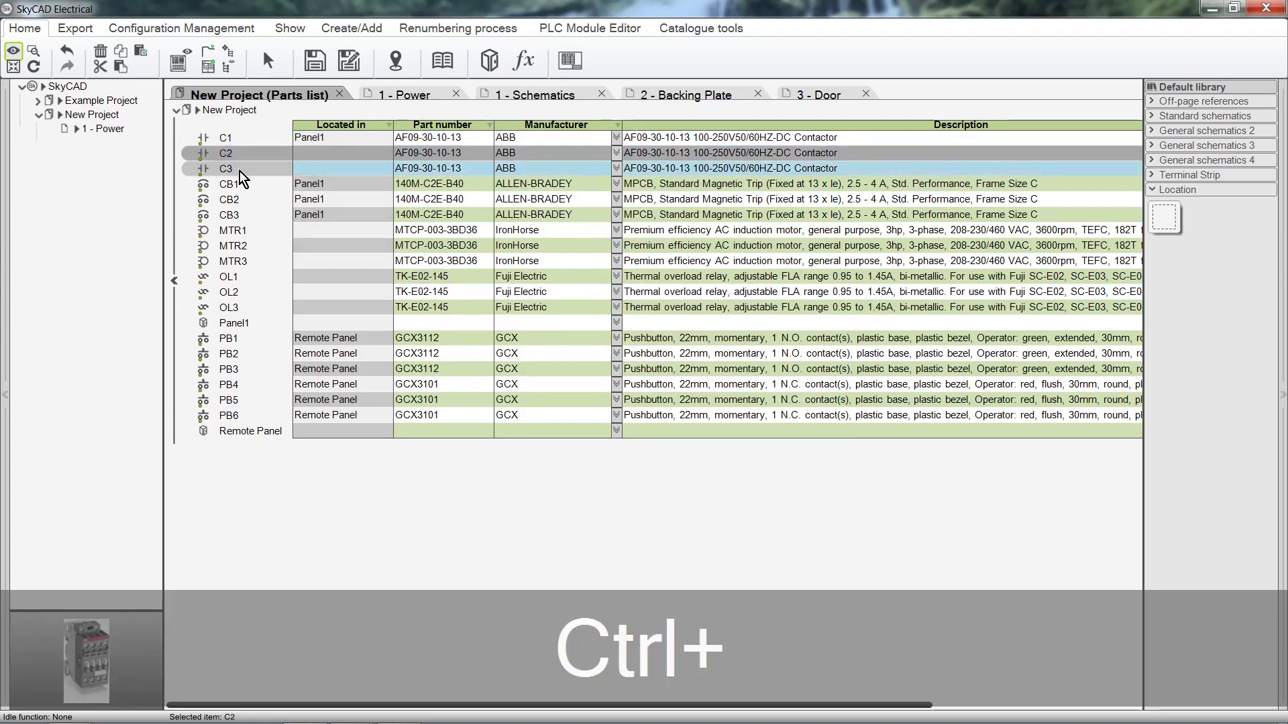
{"action": "left_click", "coordinate": [240, 170], "text": "ctrl"}
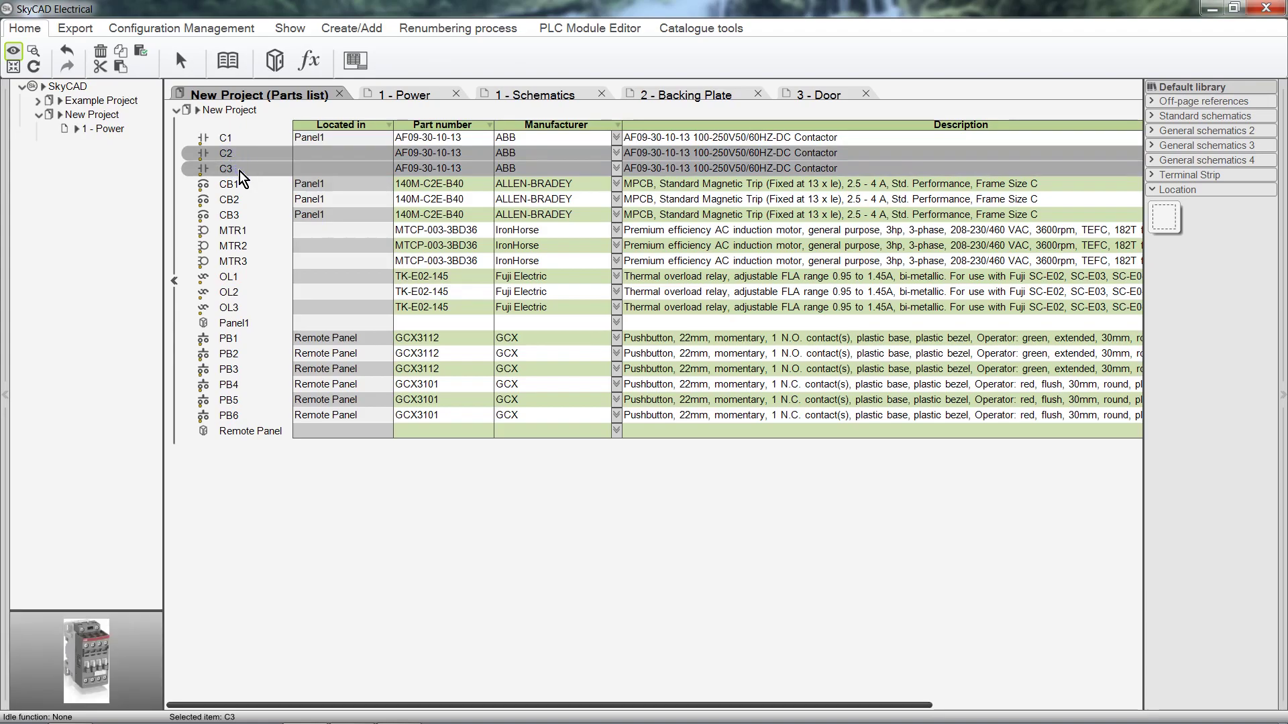
{"action": "left_click", "coordinate": [271, 64]}
{"action": "left_click", "coordinate": [500, 333]}
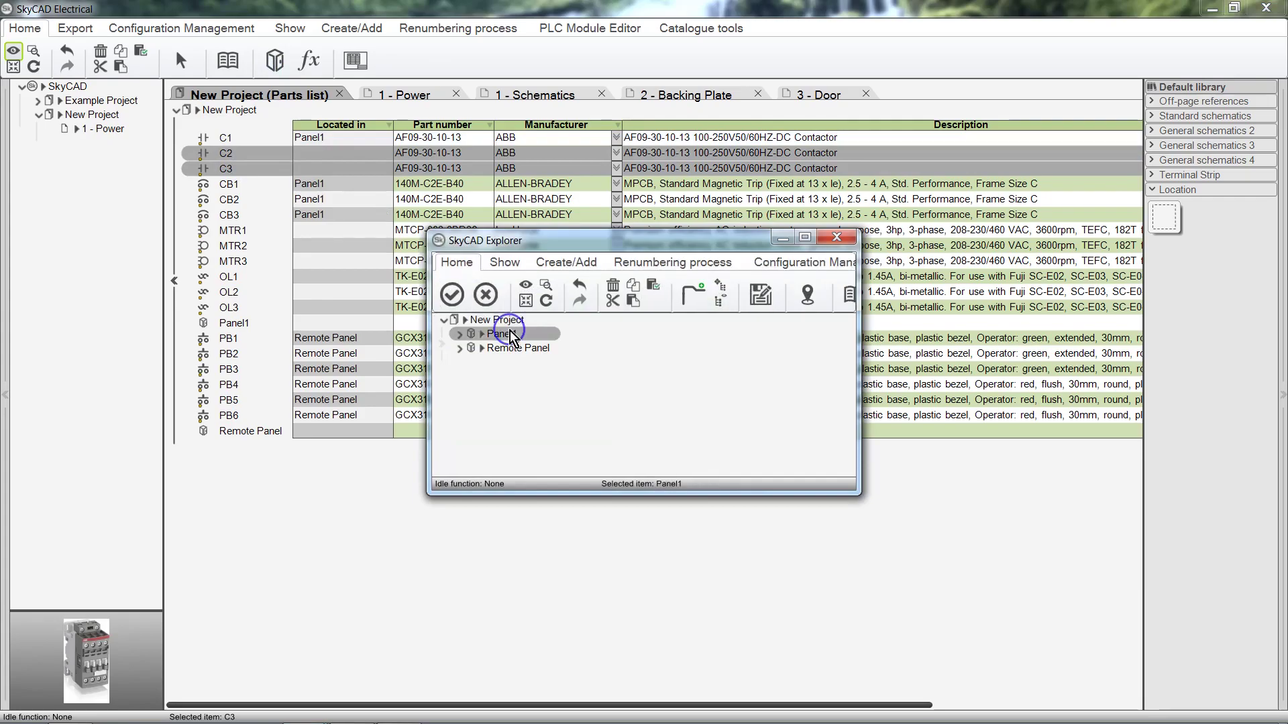
{"action": "left_click", "coordinate": [451, 294]}
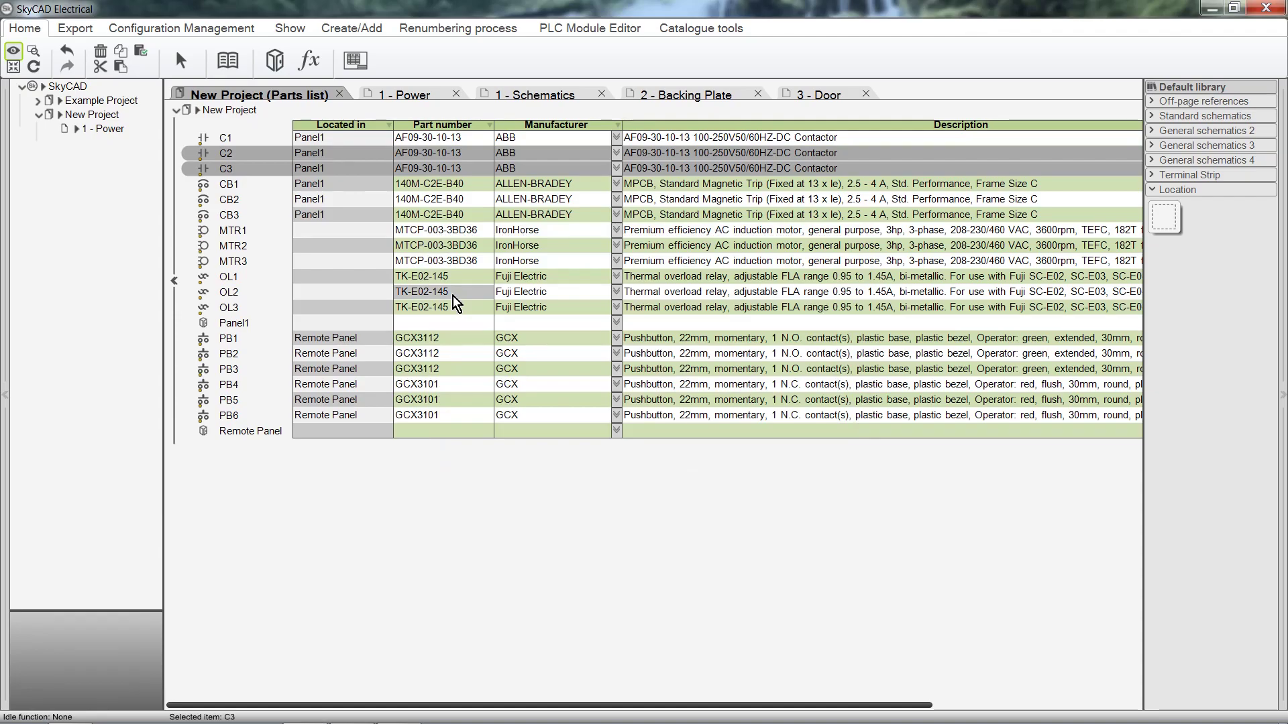
- Show New Project's unlocated components, motors MTR1–MTR3 and overloads OL1–OL3
{"action": "left_click", "coordinate": [118, 116]}
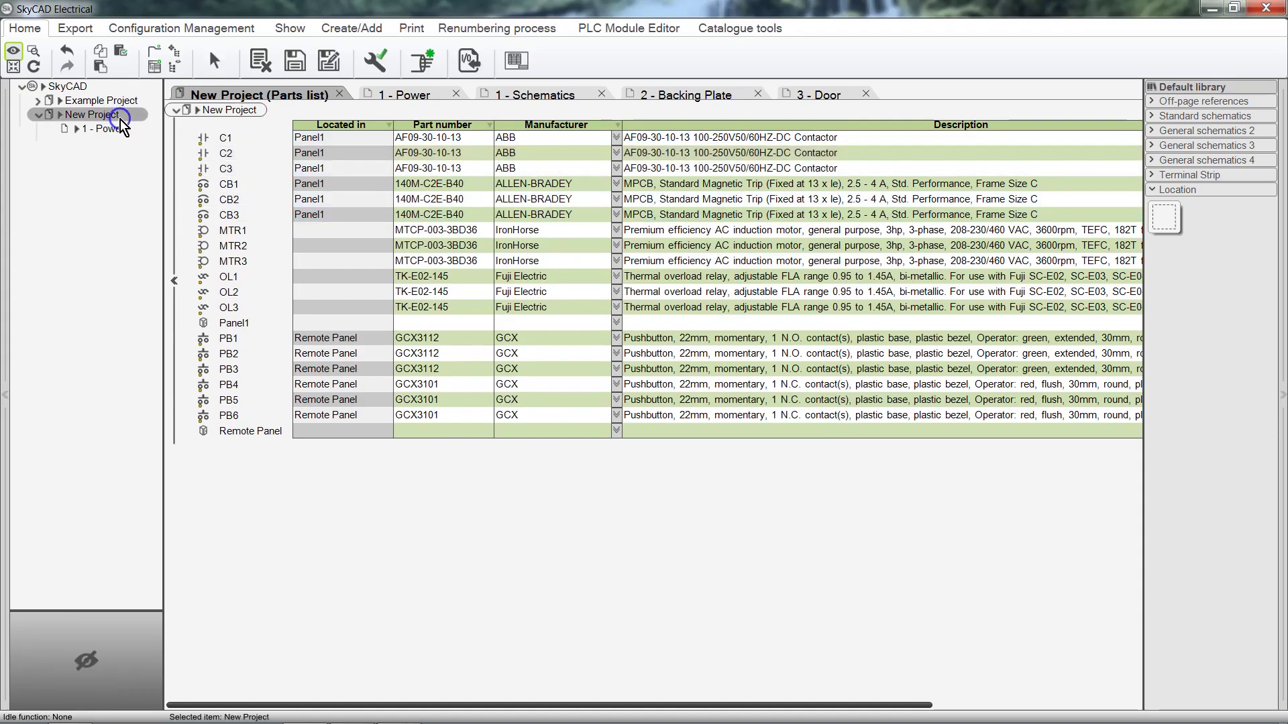
{"action": "left_click", "coordinate": [302, 28]}
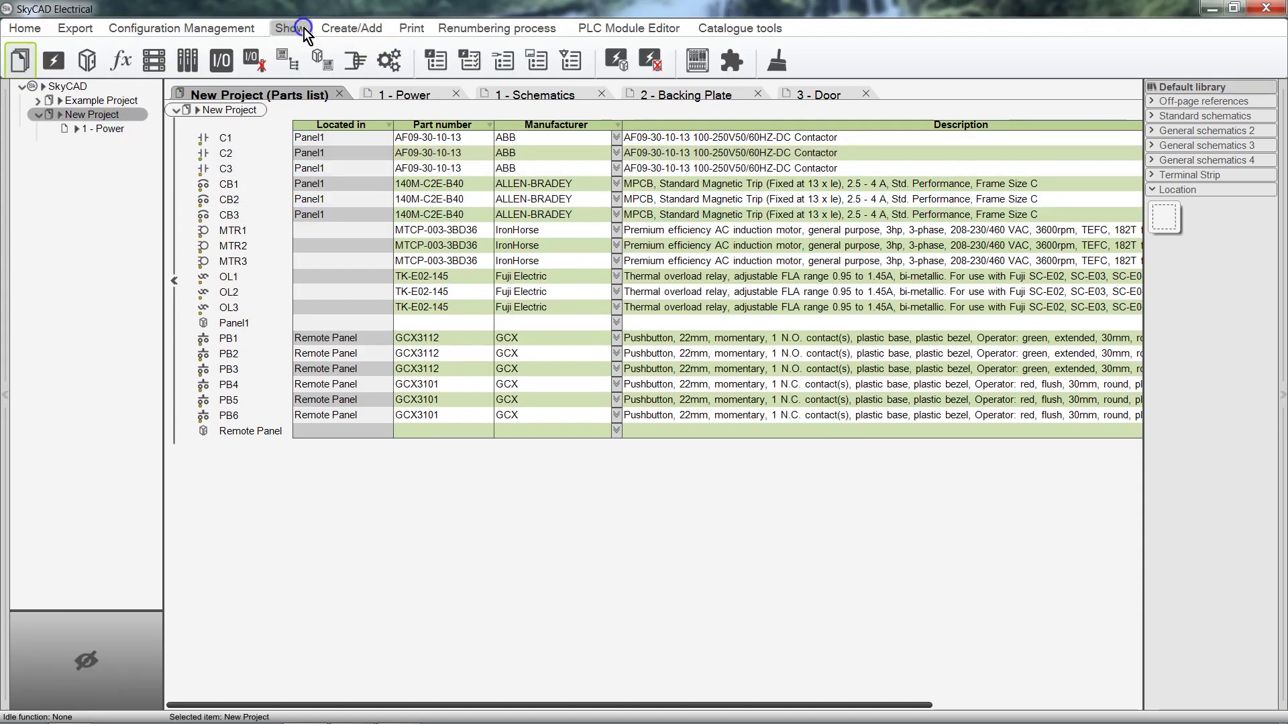
{"action": "left_click", "coordinate": [644, 65]}
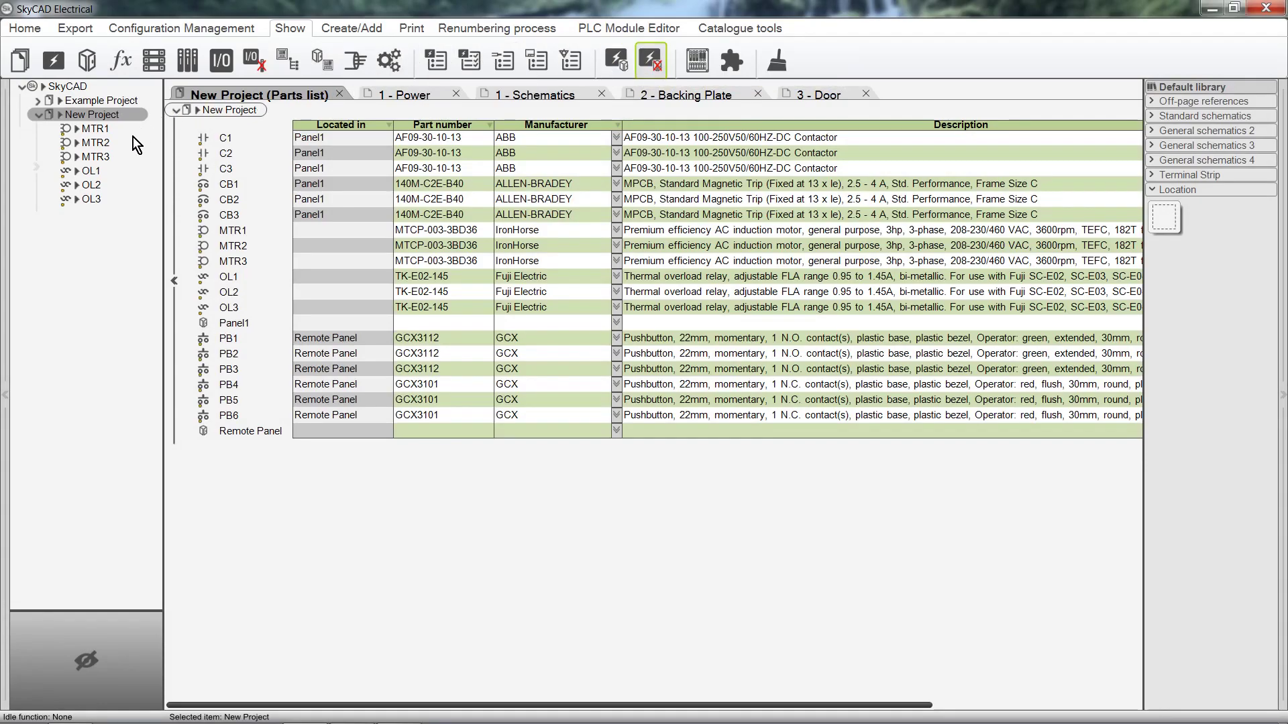
- Select overload relays OL1 through OL3 and assign them to the Panel1 location
{"action": "left_click", "coordinate": [107, 176]}
{"action": "left_click", "coordinate": [106, 203], "text": "shift"}
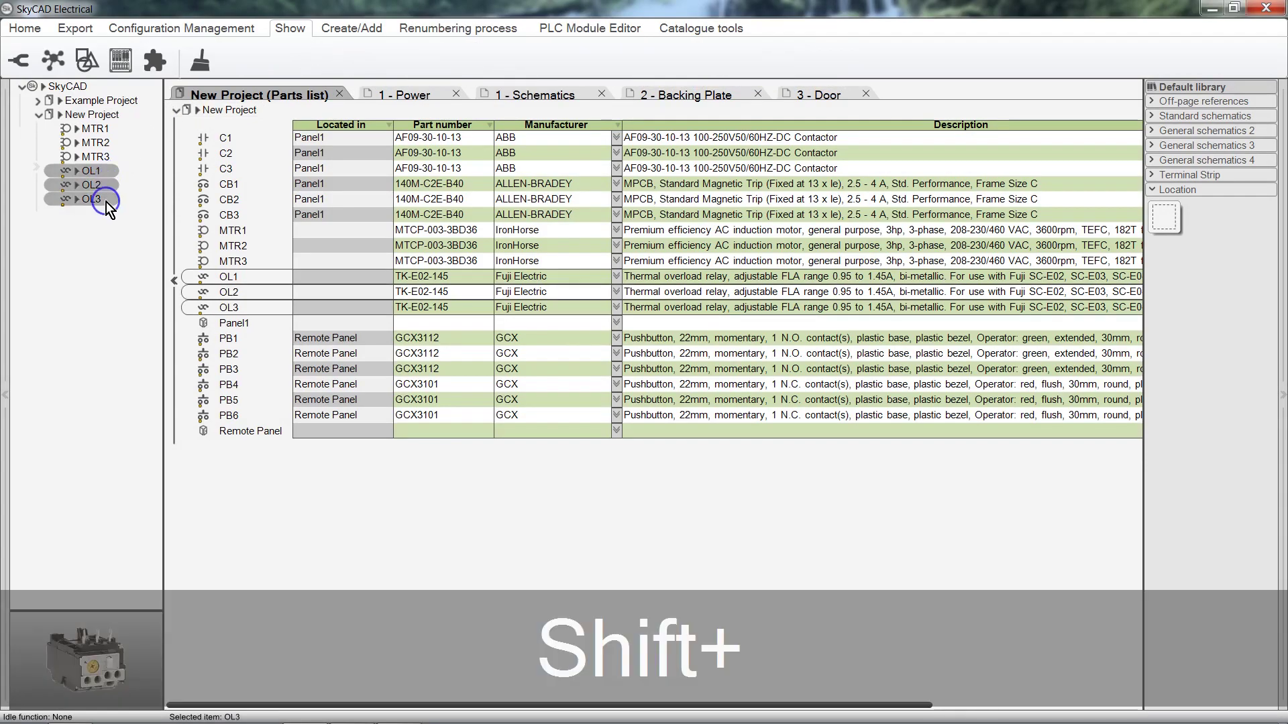
{"action": "left_click", "coordinate": [27, 30]}
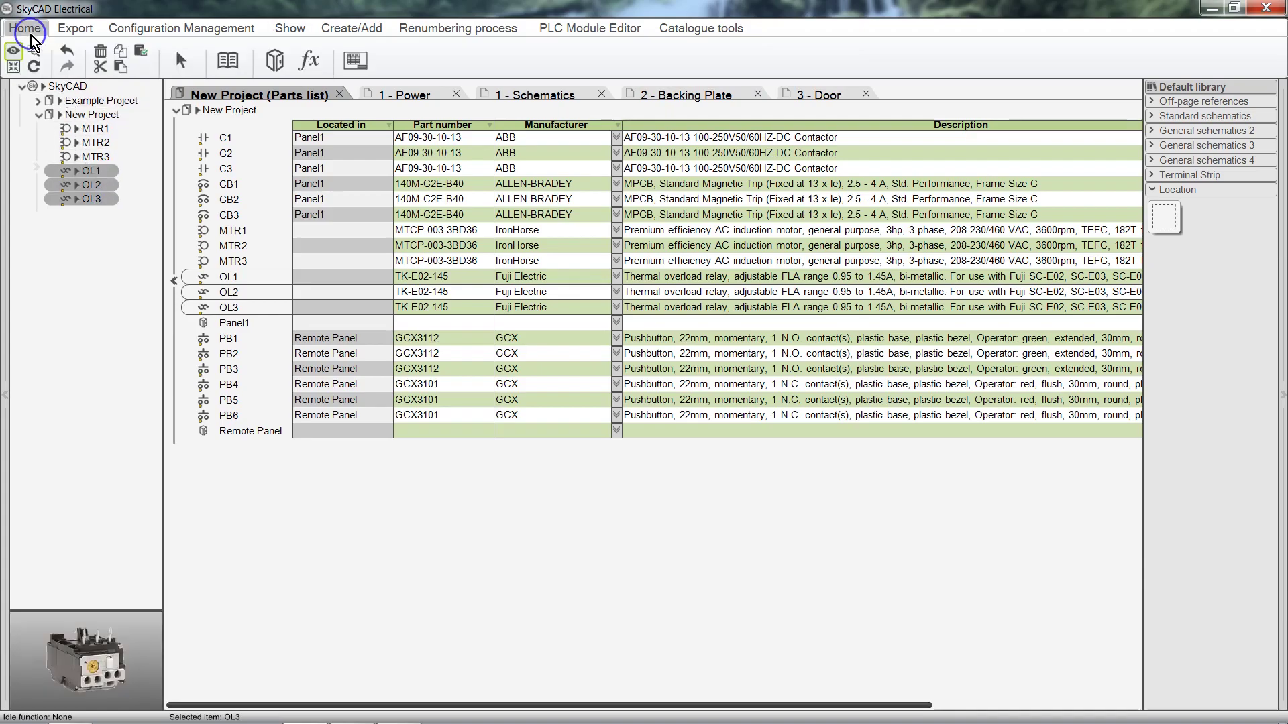
{"action": "left_click", "coordinate": [272, 61]}
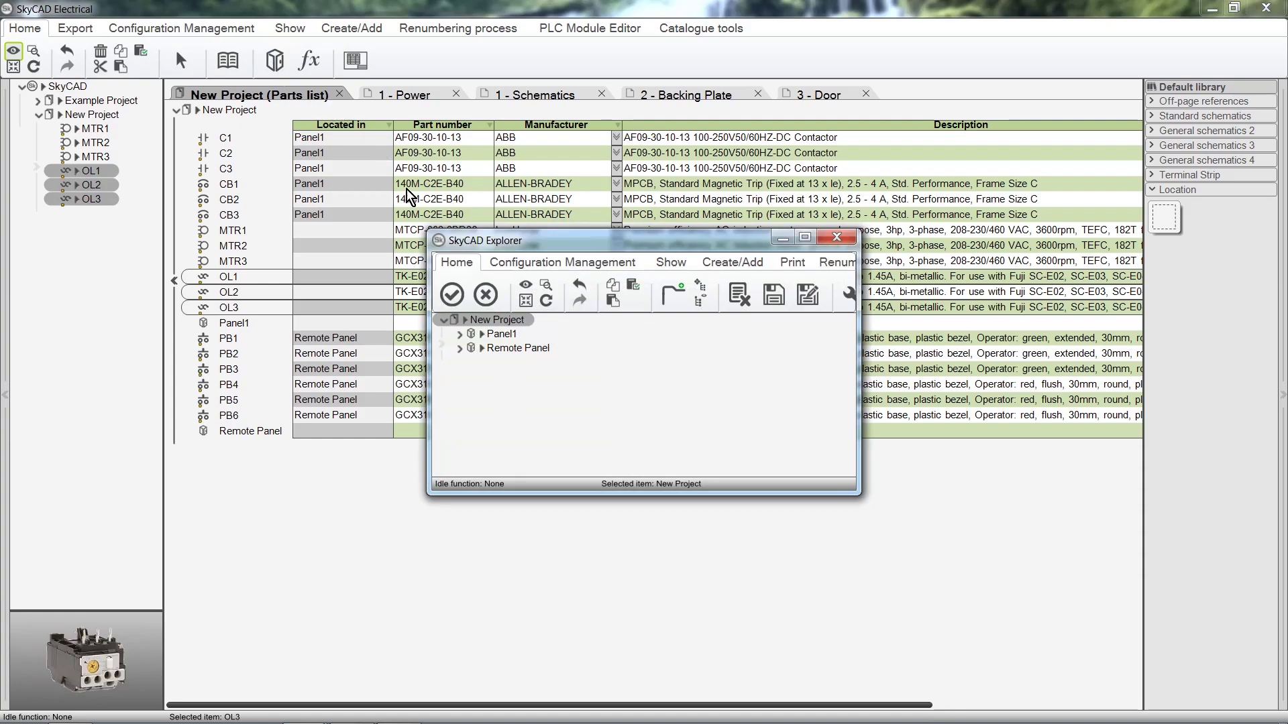
{"action": "left_click", "coordinate": [500, 334]}
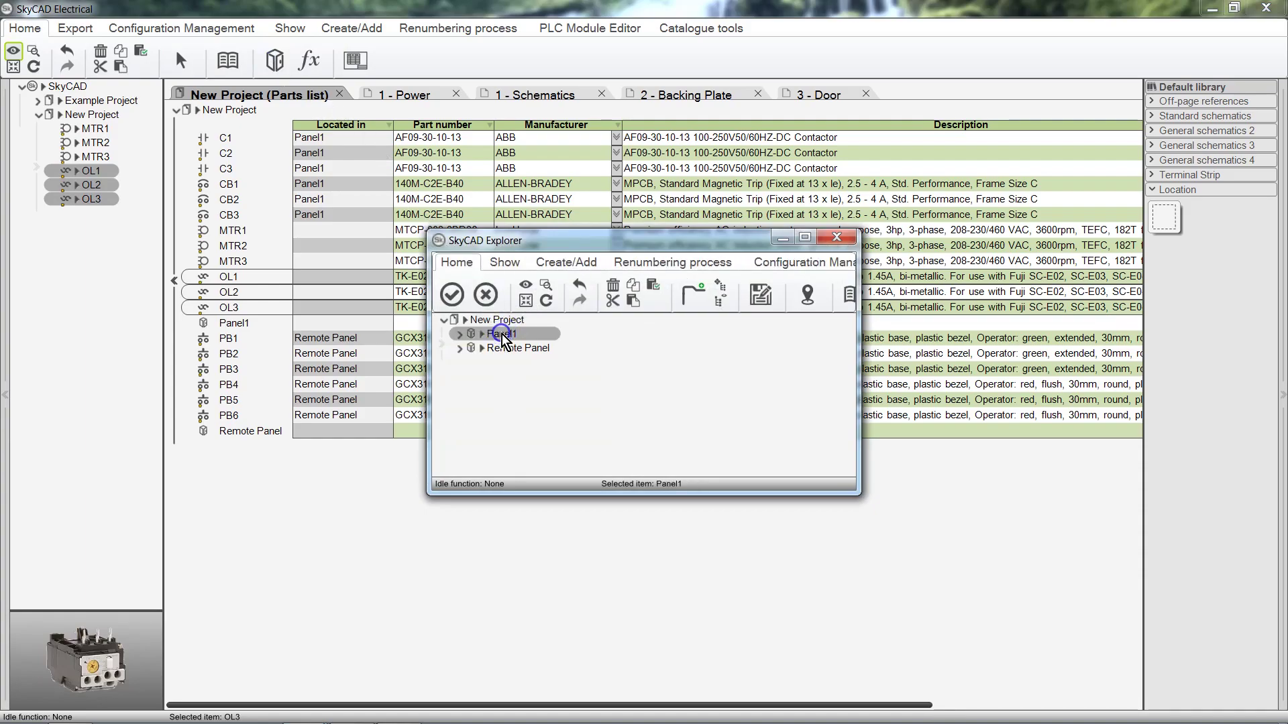
{"action": "left_click", "coordinate": [452, 295]}
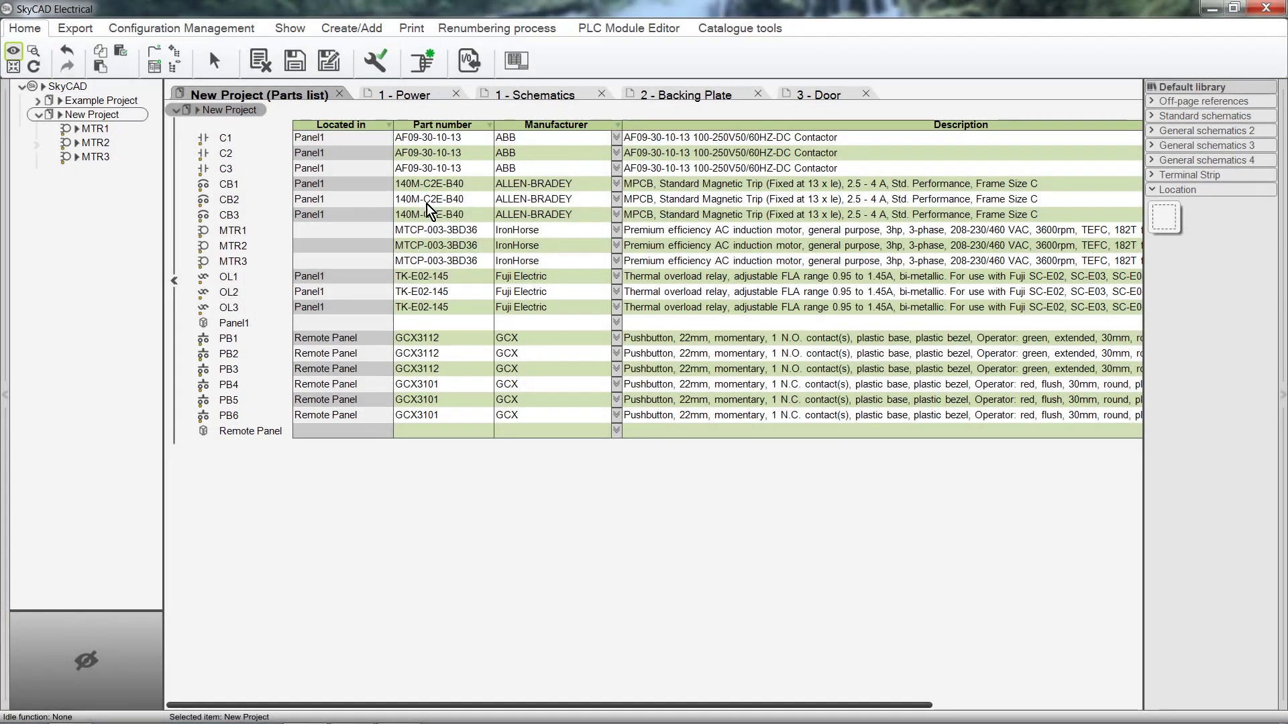
- Open the 1 - Power sheet and show New Project's components grouped by location
{"action": "left_click", "coordinate": [436, 104]}
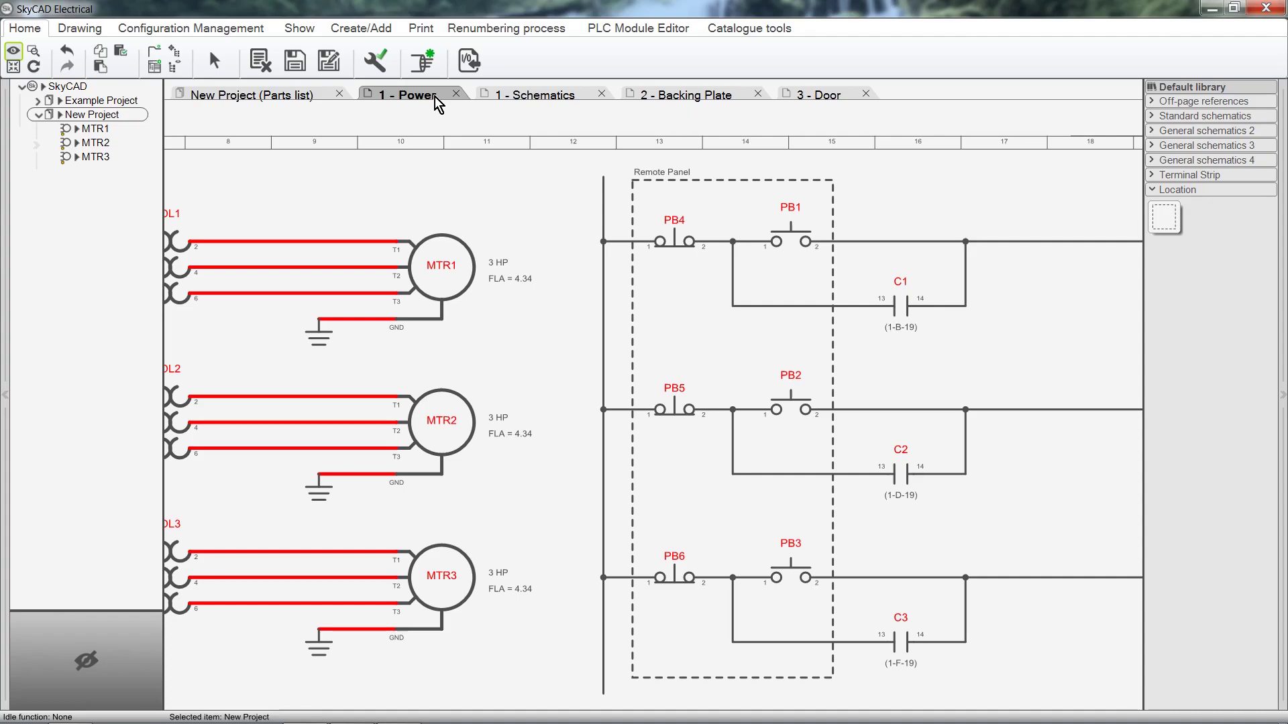
{"action": "left_click", "coordinate": [134, 116]}
{"action": "left_click", "coordinate": [313, 27]}
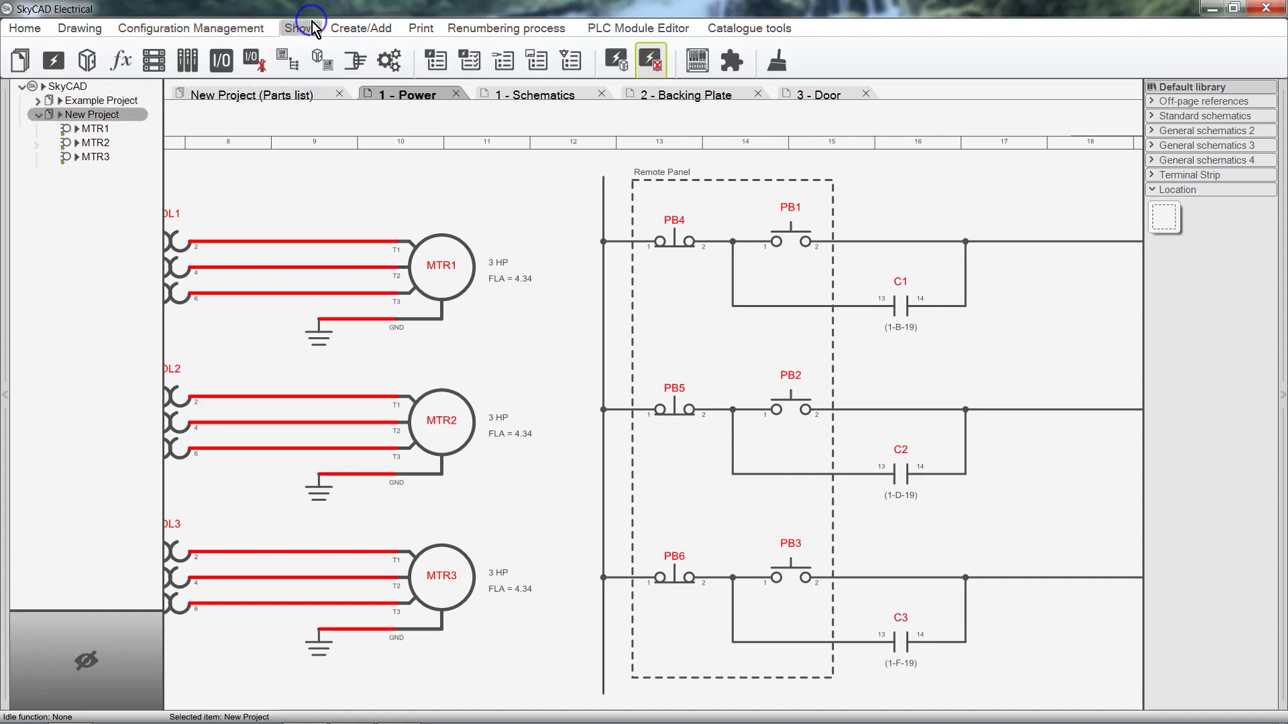
{"action": "left_click", "coordinate": [87, 60]}
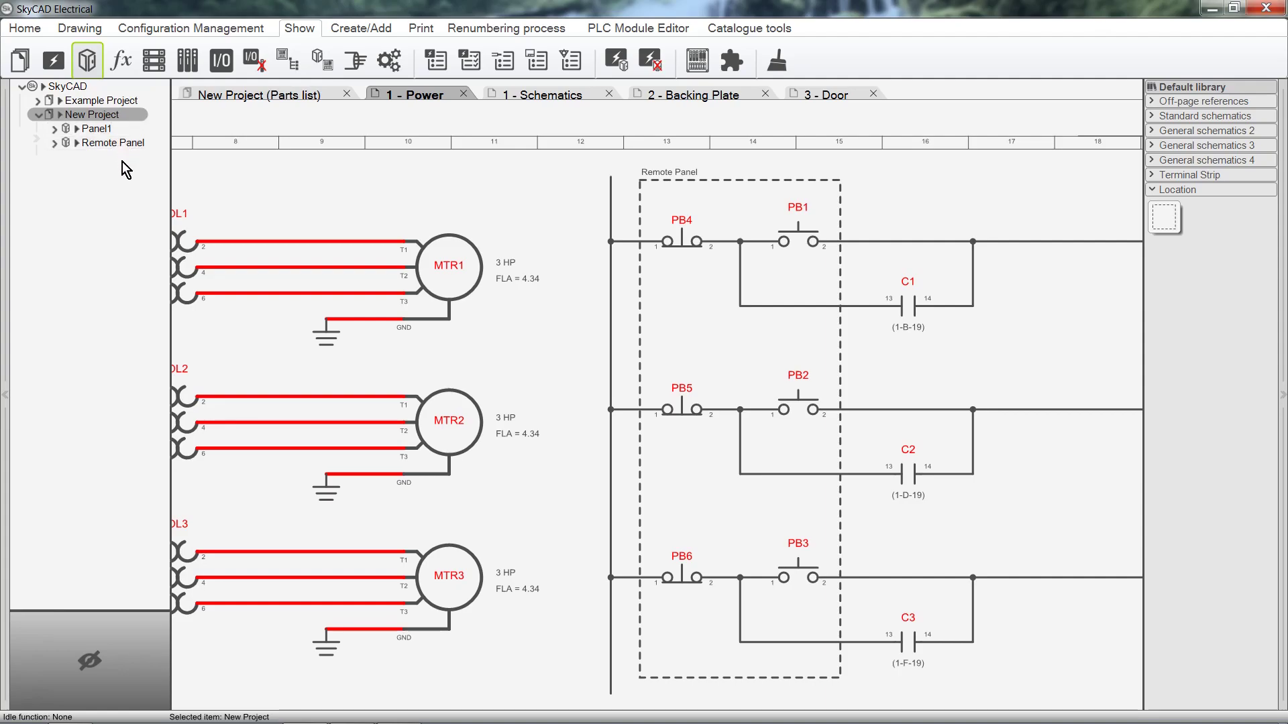
- Expand and collapse Panel1 and Remote Panel to review their assigned components
{"action": "left_click", "coordinate": [55, 129]}
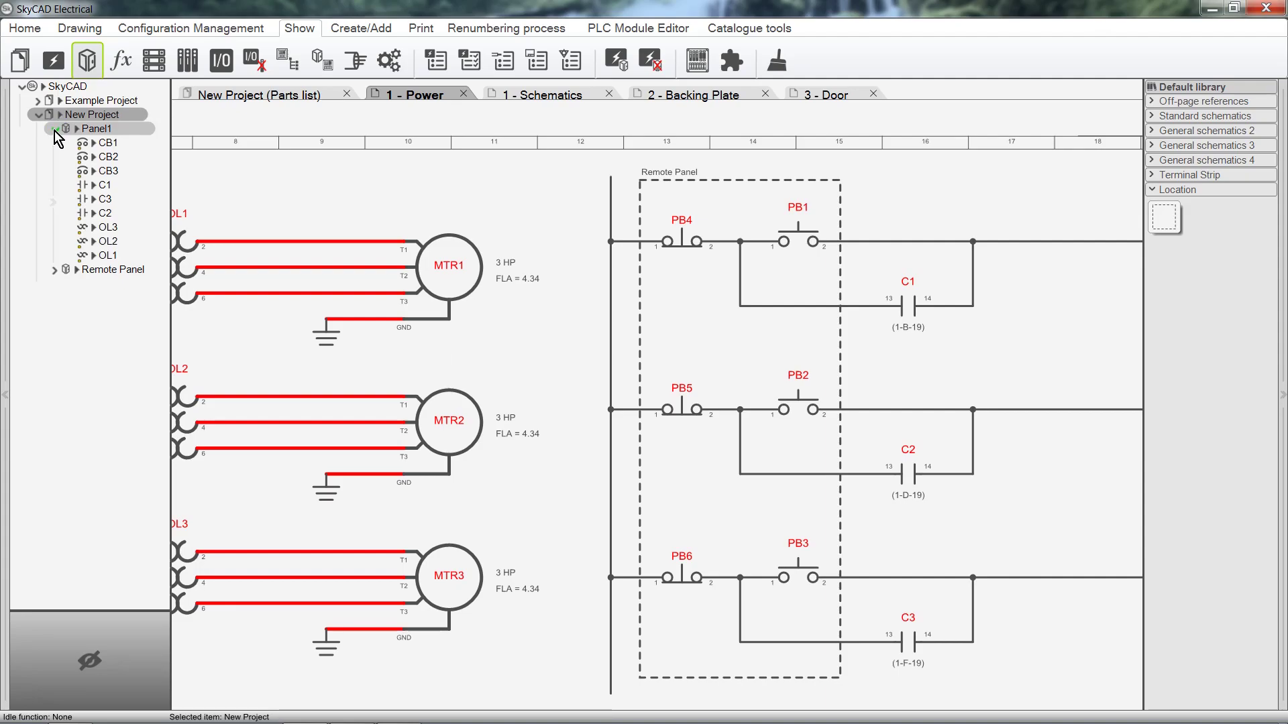
{"action": "left_click", "coordinate": [54, 129]}
{"action": "left_click", "coordinate": [54, 143]}
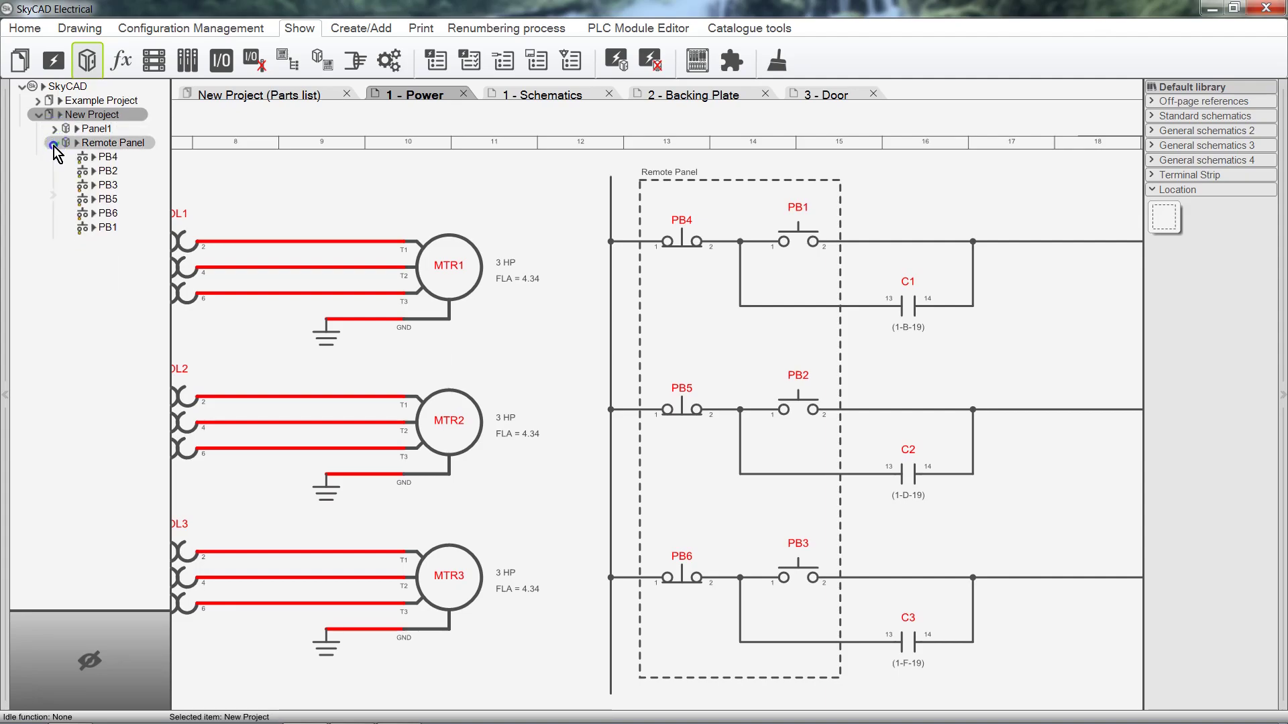
{"action": "left_click", "coordinate": [53, 144]}
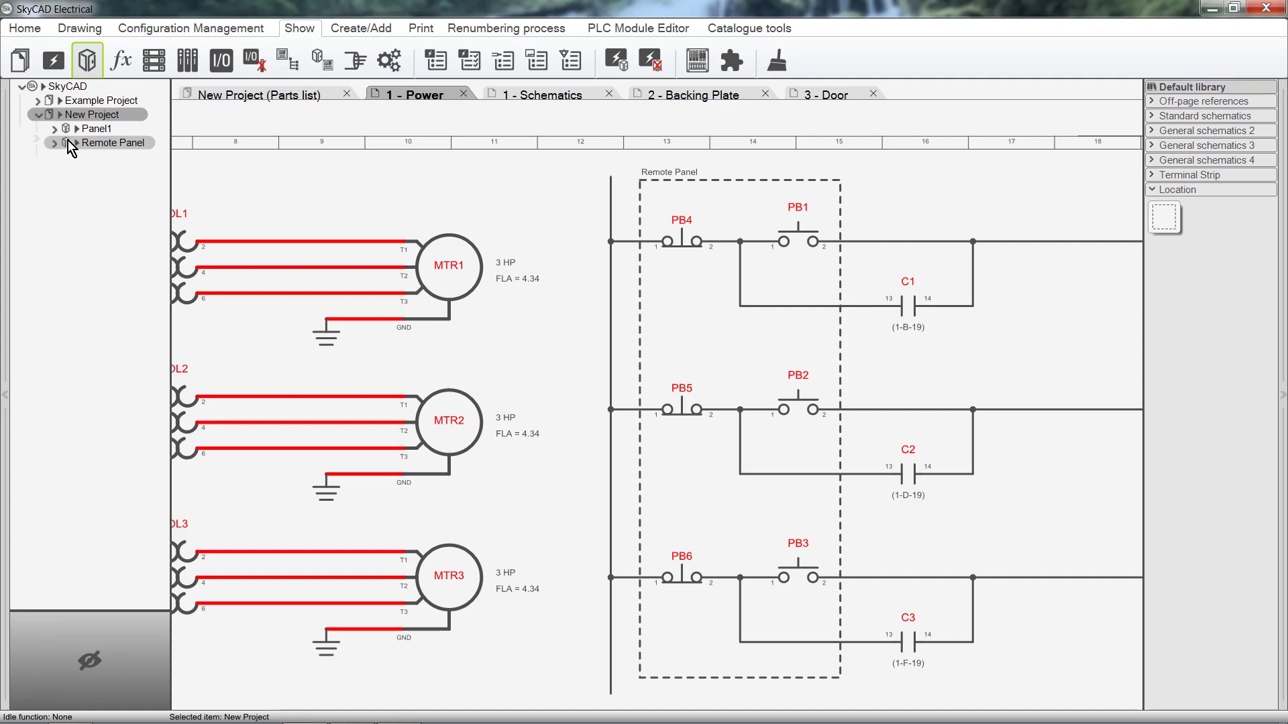
- Show the Panel1 location parts list and start inserting it onto a drawing sheet
{"action": "left_click", "coordinate": [91, 130]}
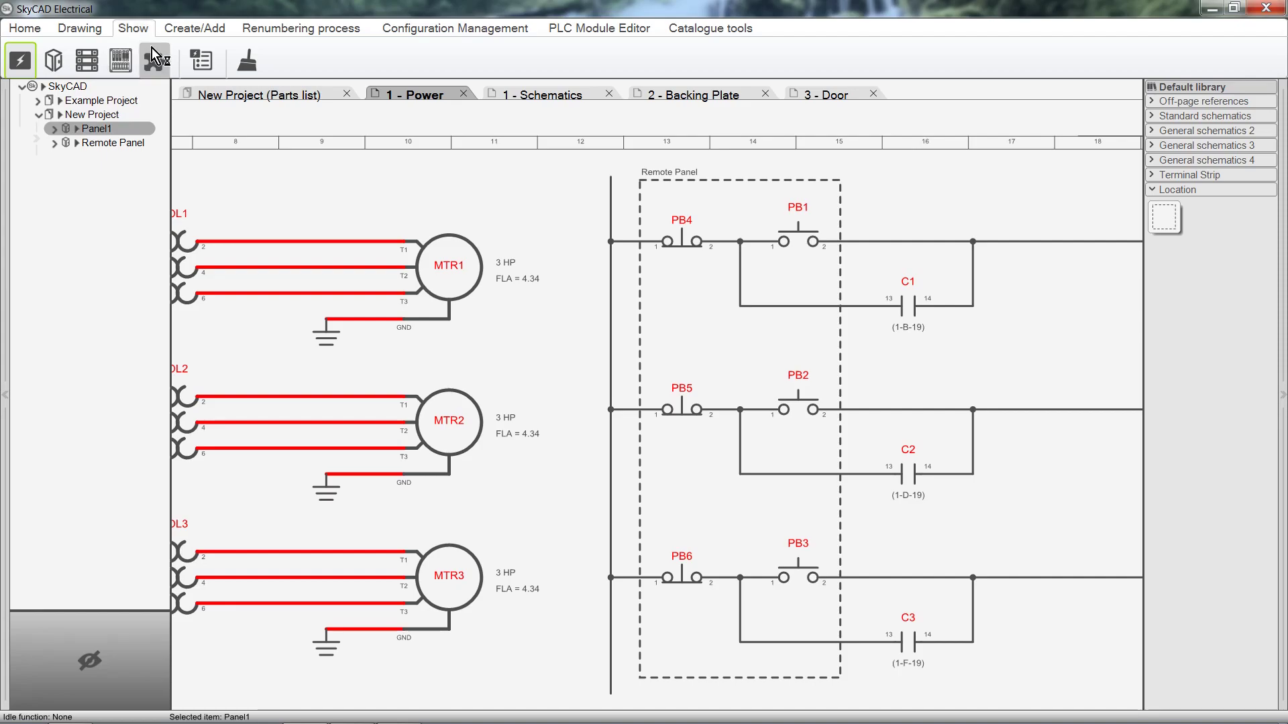
{"action": "left_click", "coordinate": [196, 63]}
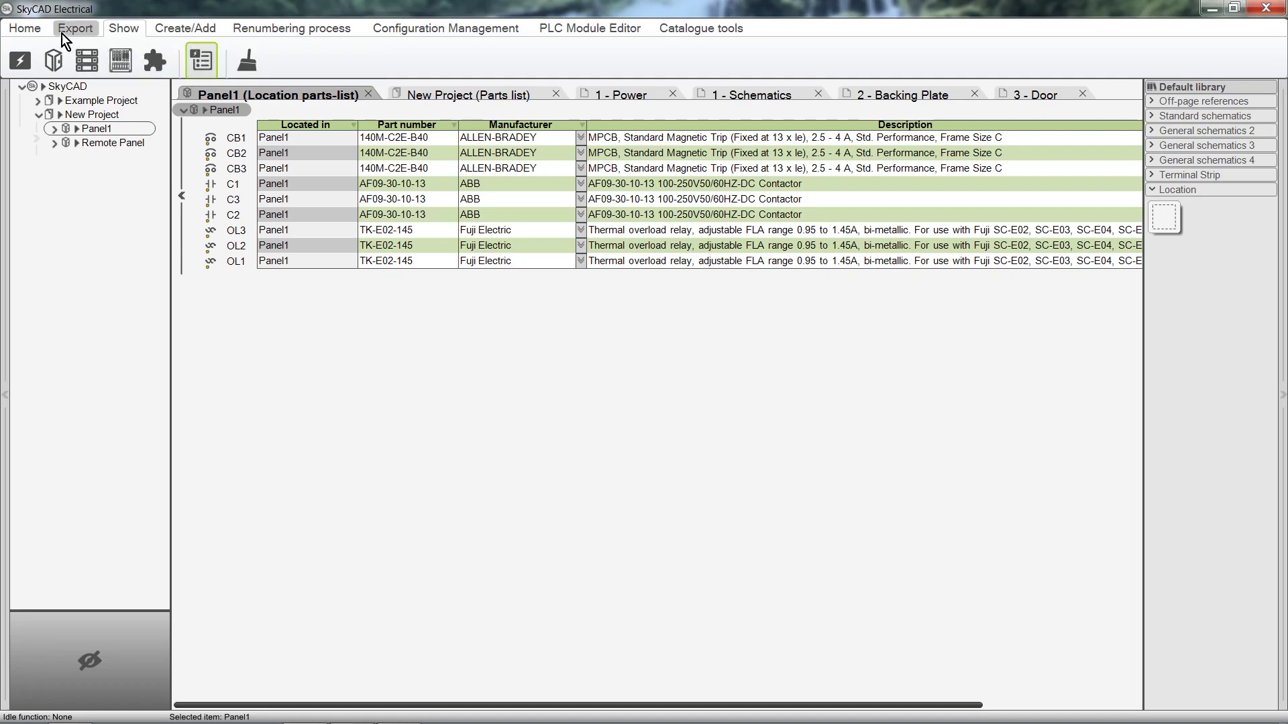
{"action": "left_click", "coordinate": [38, 32]}
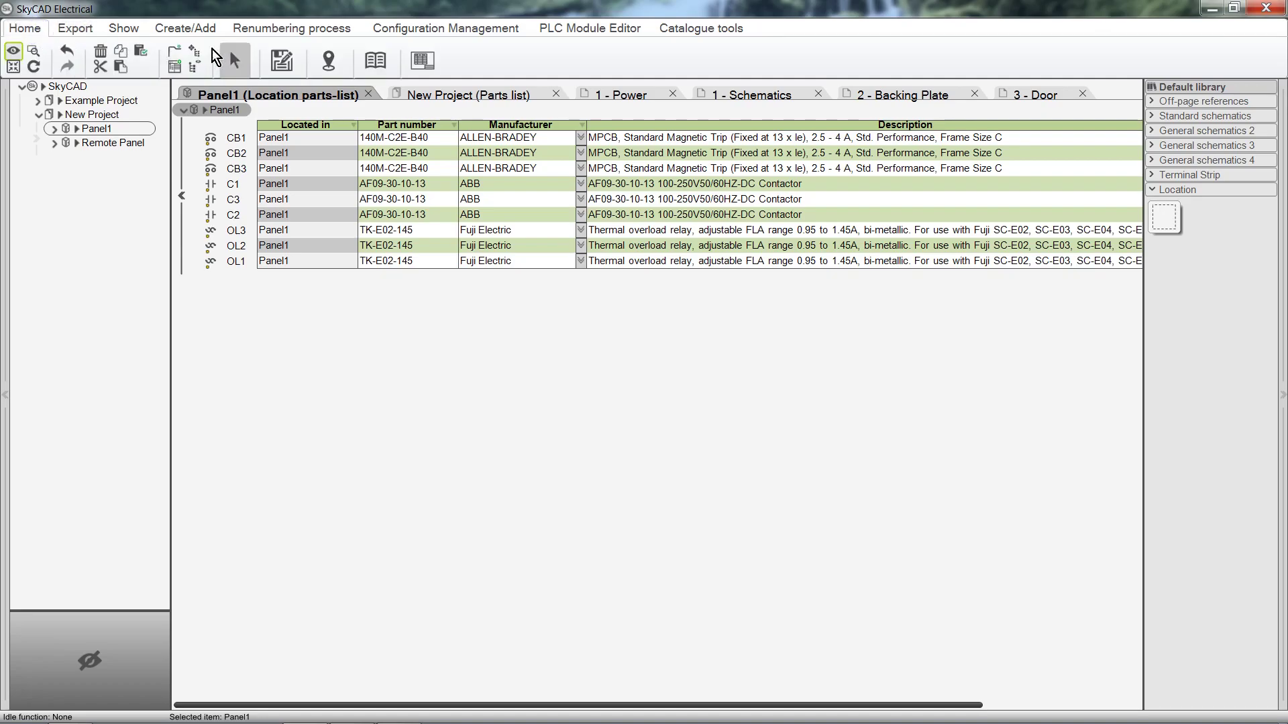
{"action": "left_click", "coordinate": [414, 67]}
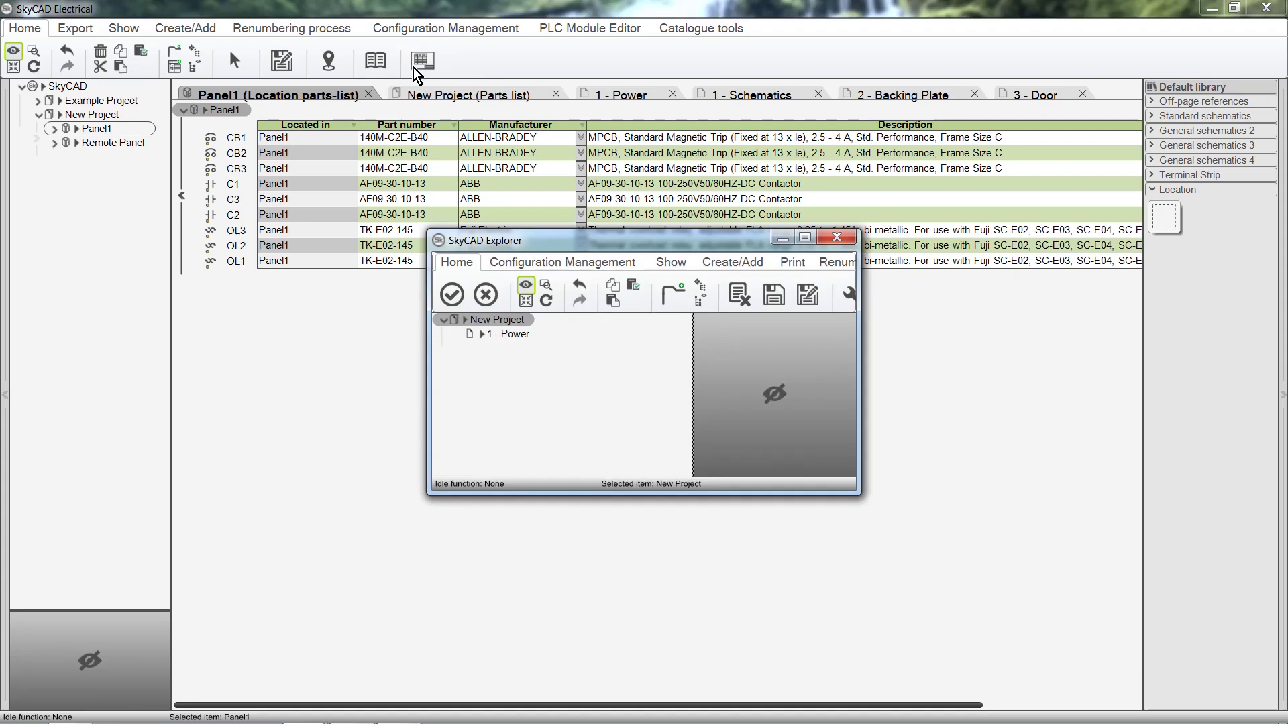
- Place the Panel1 parts-list table below the motor circuits on 1 - Power, then open 1 - Schematics
{"action": "left_click", "coordinate": [527, 334]}
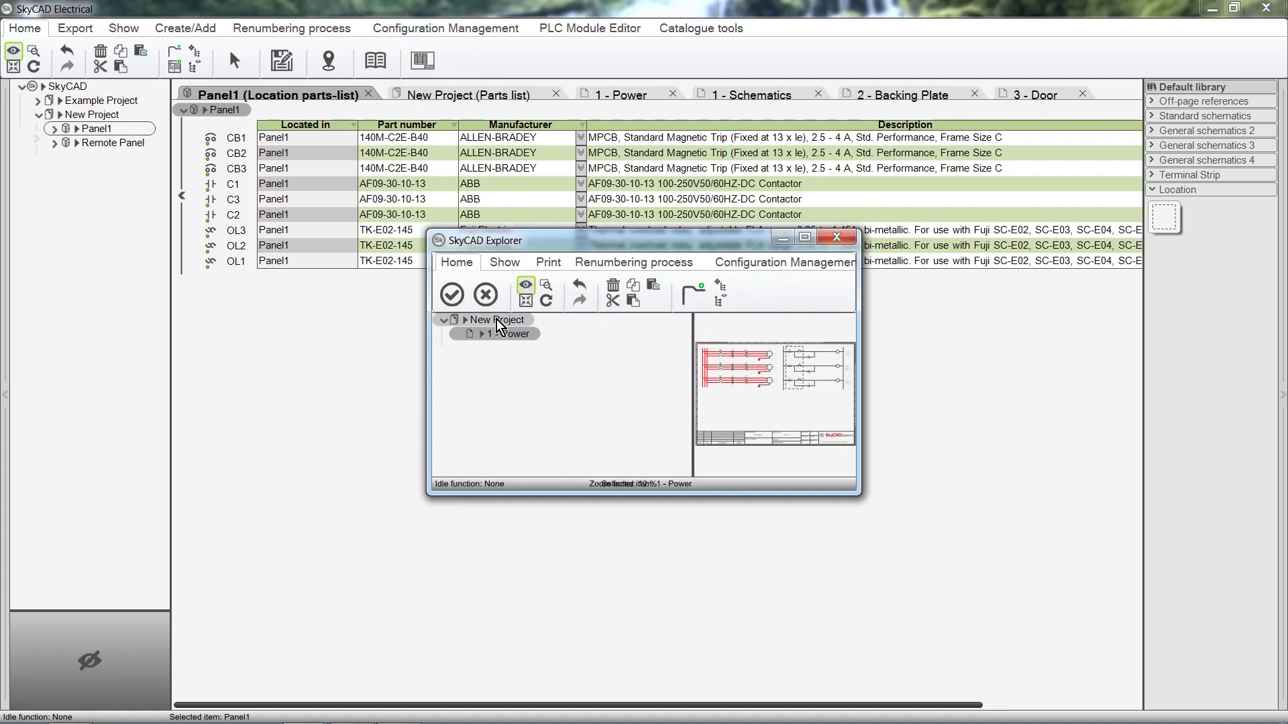
{"action": "left_click", "coordinate": [452, 295]}
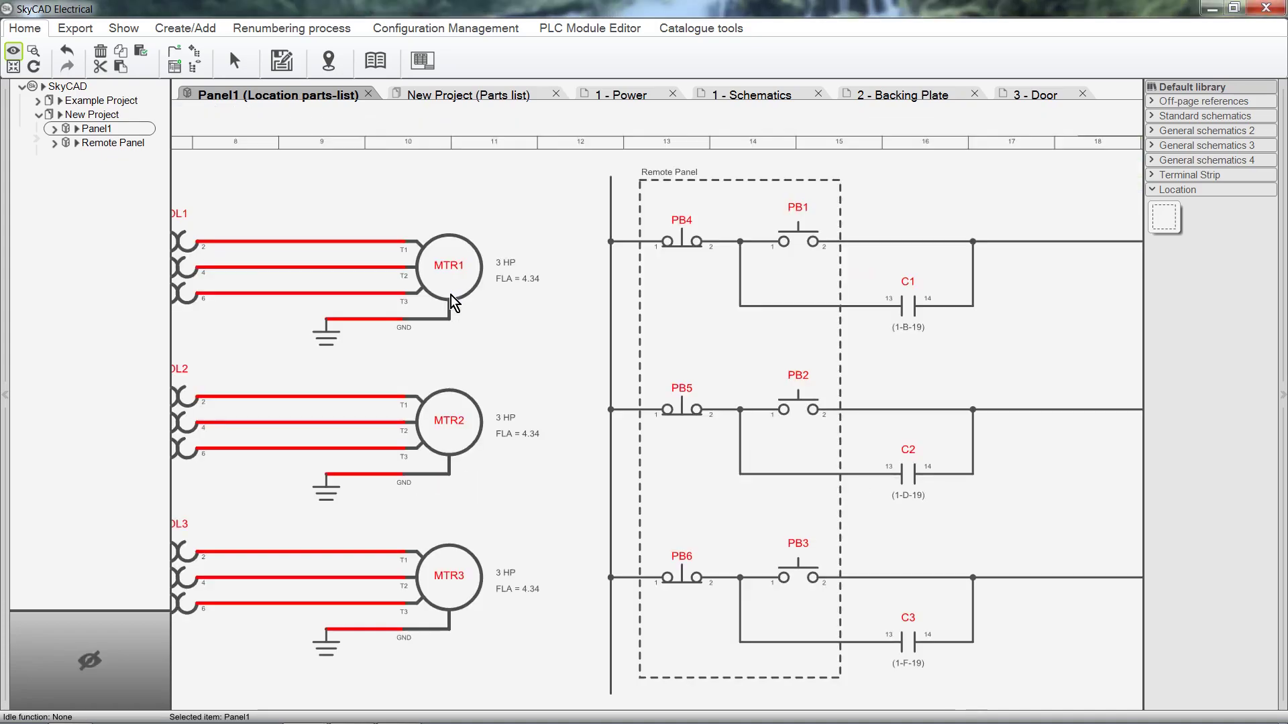
{"action": "scroll", "coordinate": [414, 368], "scroll_direction": "down", "scroll_amount": 4}
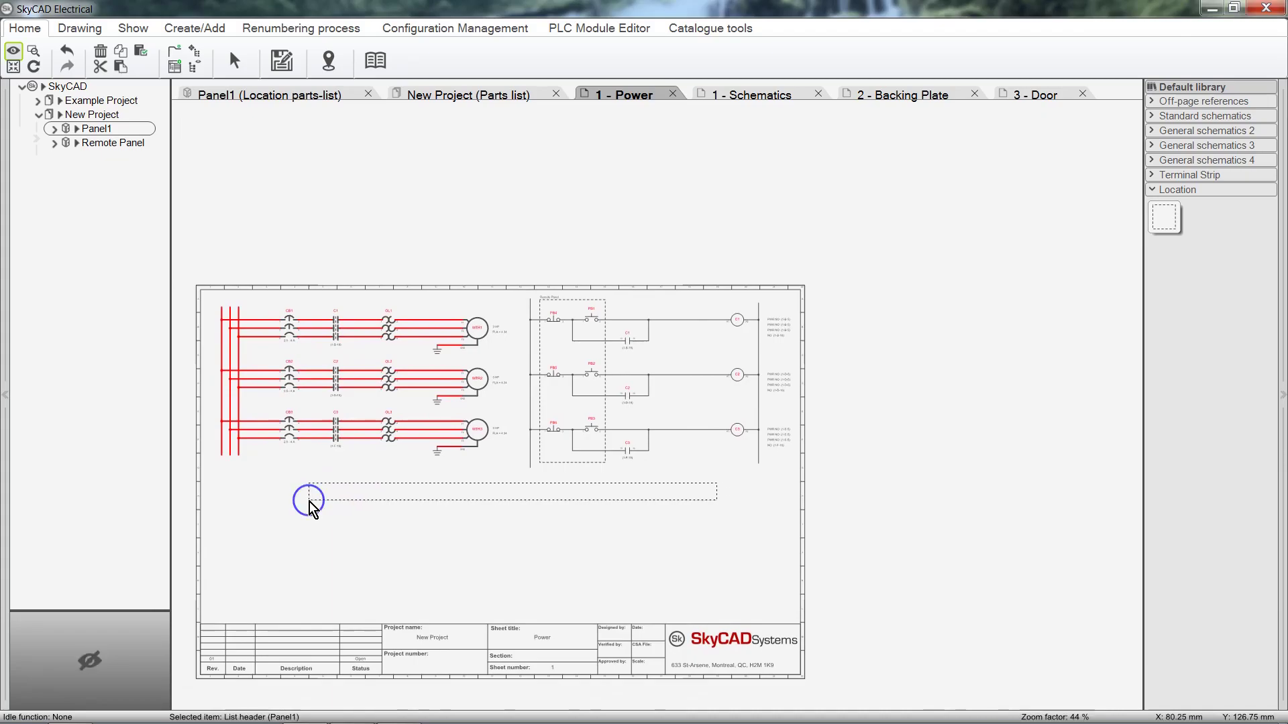
{"action": "left_click", "coordinate": [309, 499]}
{"action": "scroll", "coordinate": [288, 566], "scroll_direction": "up", "scroll_amount": 3}
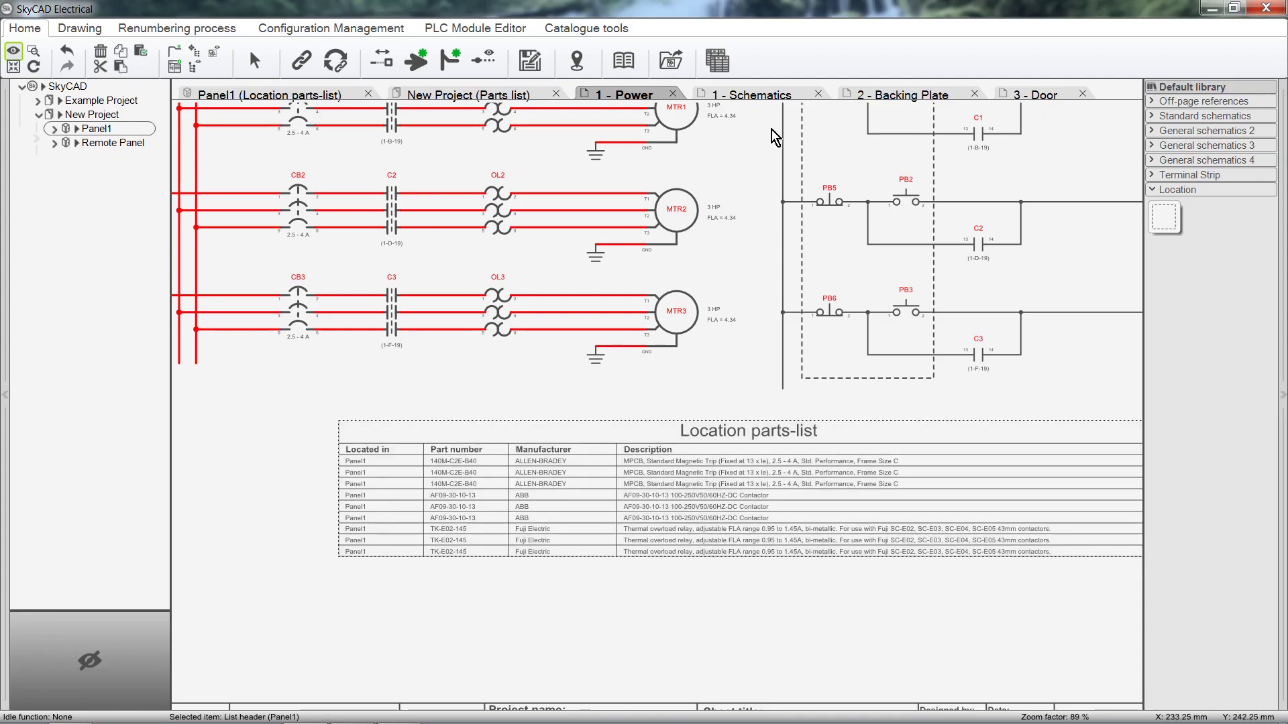
{"action": "left_click", "coordinate": [782, 101]}
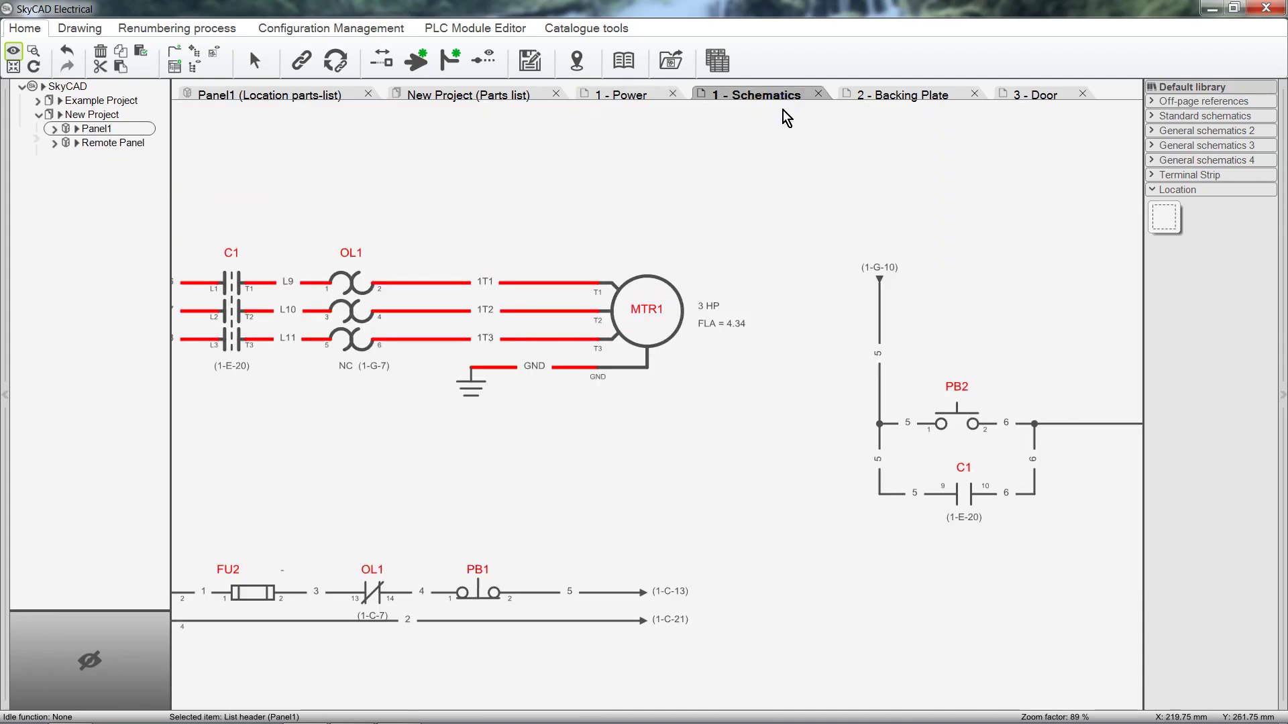
- Show external wires as dotted lines, then view the 2 - Backing Plate and 3 - Door sheets
{"action": "left_click", "coordinate": [786, 171]}
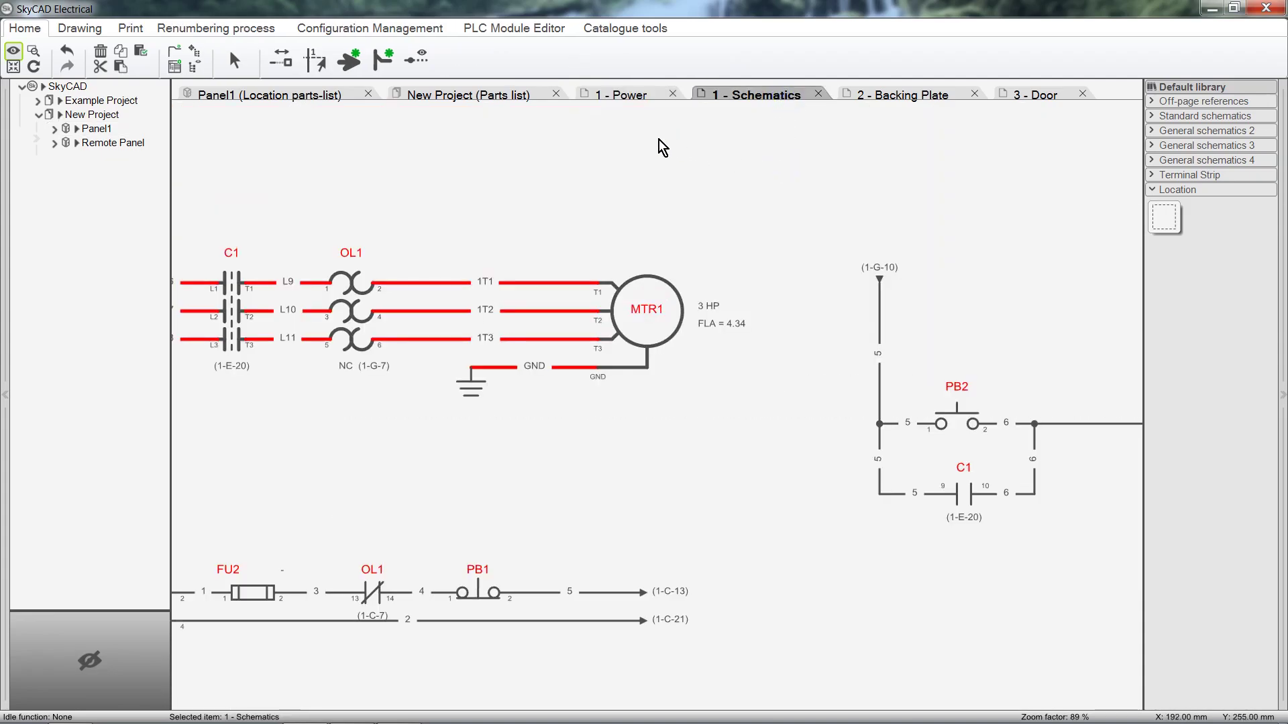
{"action": "left_click", "coordinate": [414, 60]}
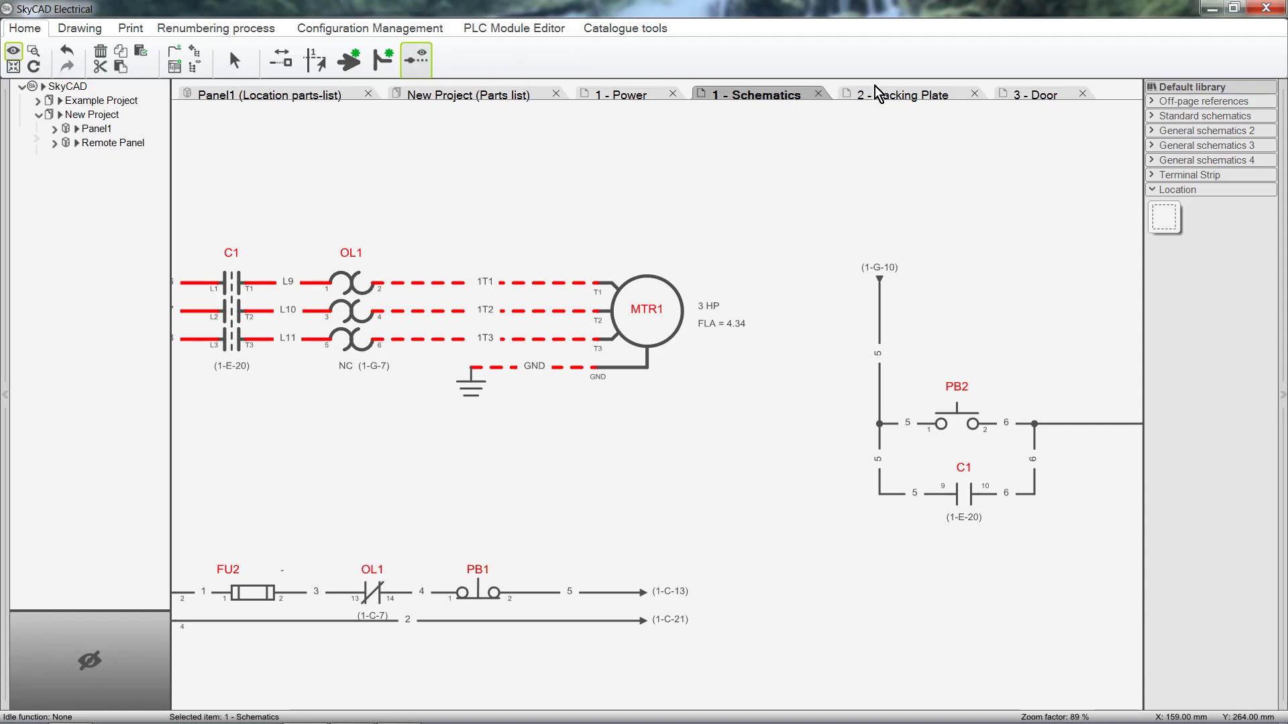
{"action": "left_click", "coordinate": [906, 98]}
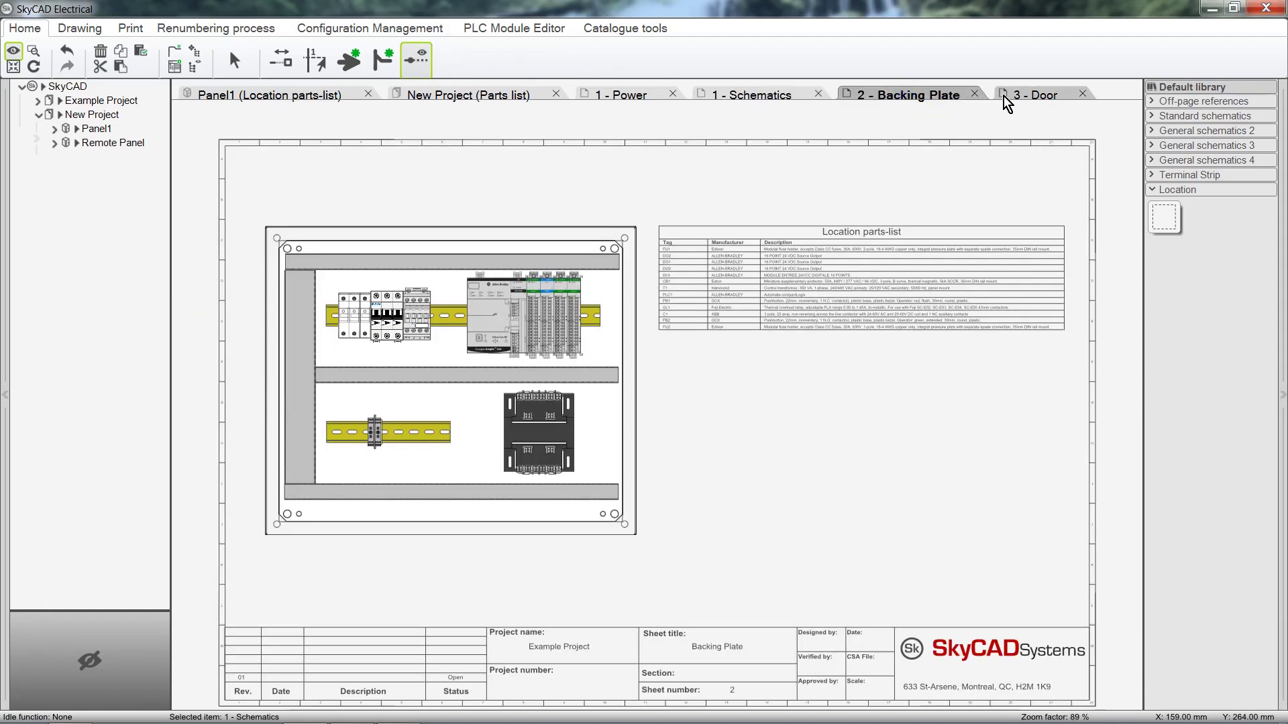
{"action": "left_click", "coordinate": [1028, 97]}
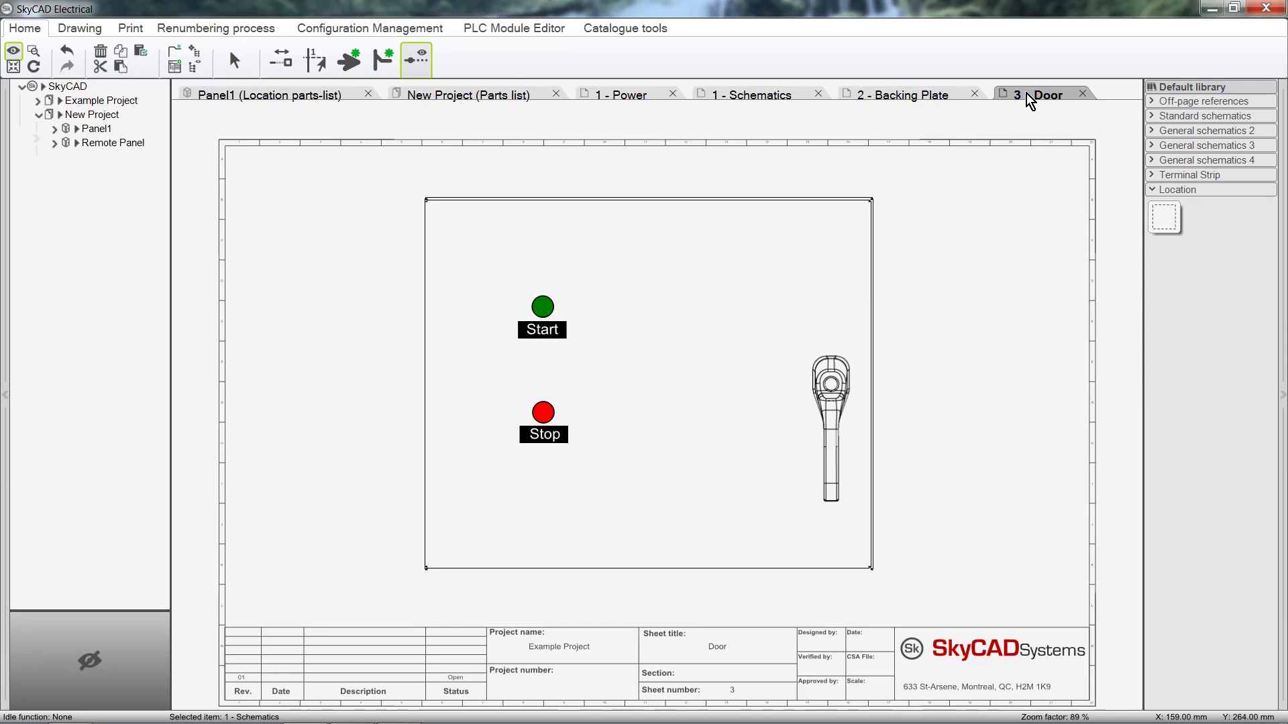